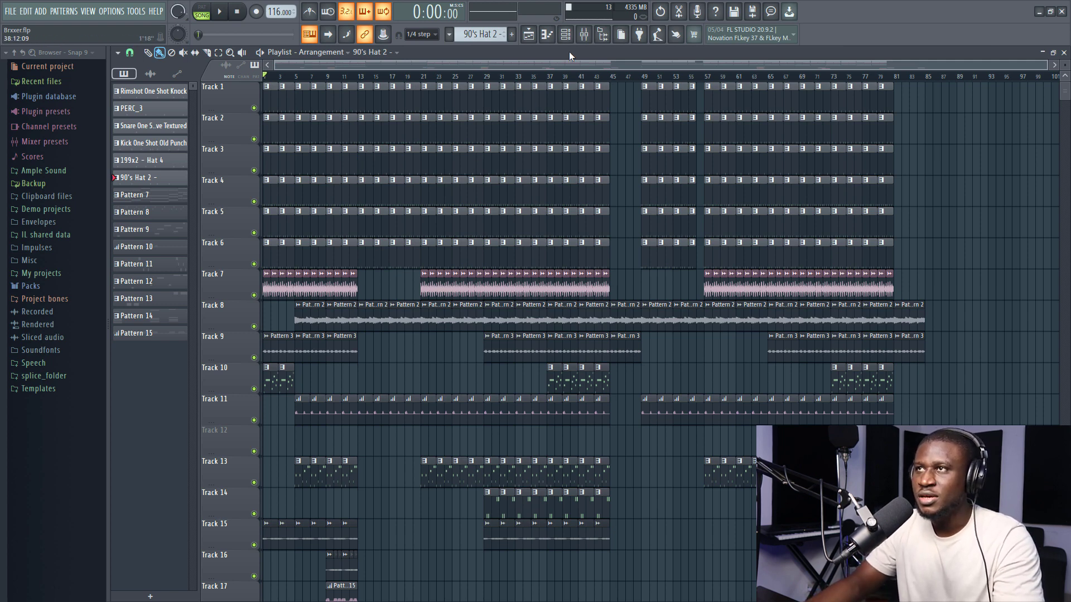
Select every clip in the song, starting from Track 1's clips.
click(584, 34)
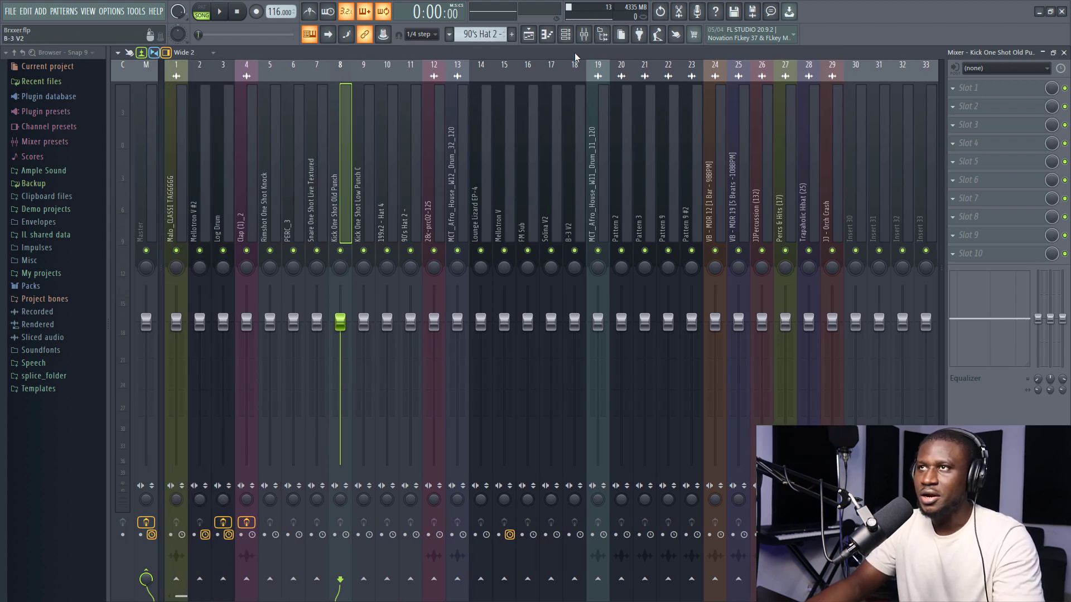
key(F5)
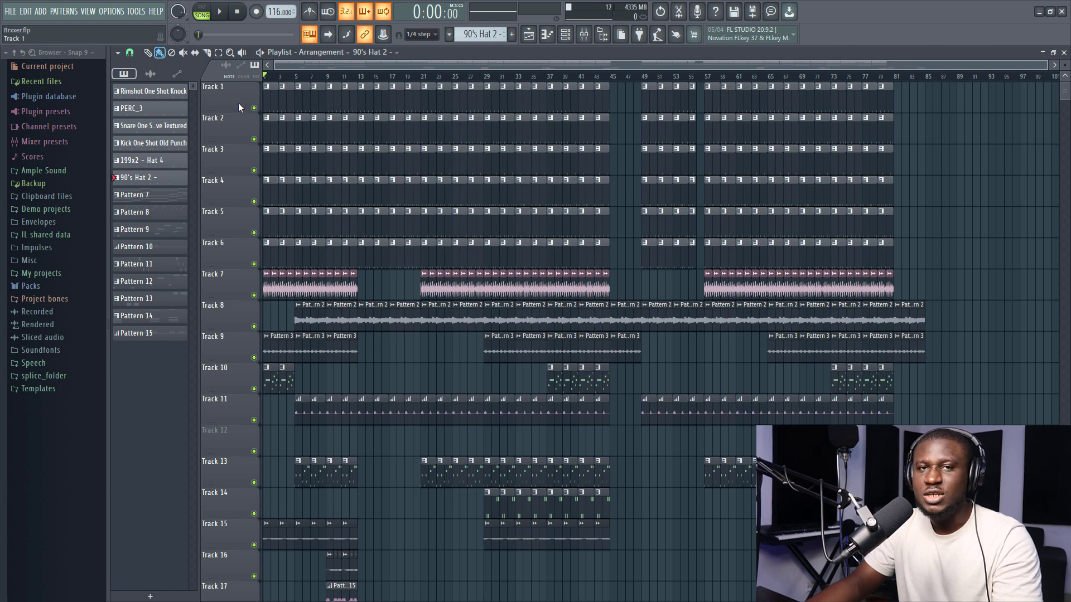
click(235, 99)
drag(923, 81, 107, 50)
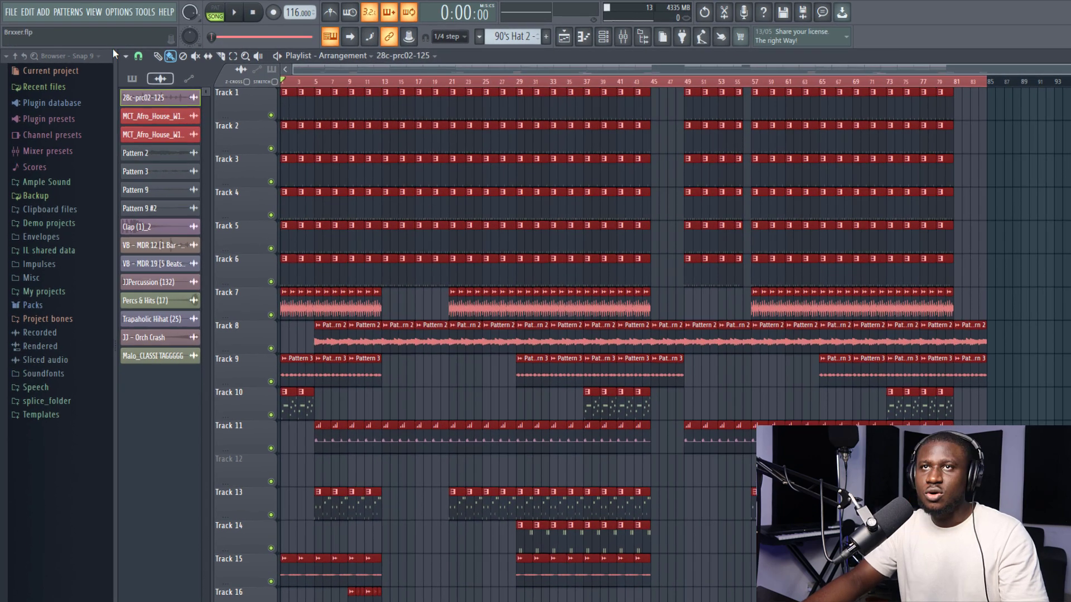
Export all playlist tracks as separate audio files into the tracks folder.
click(126, 56)
mouse_move(139, 82)
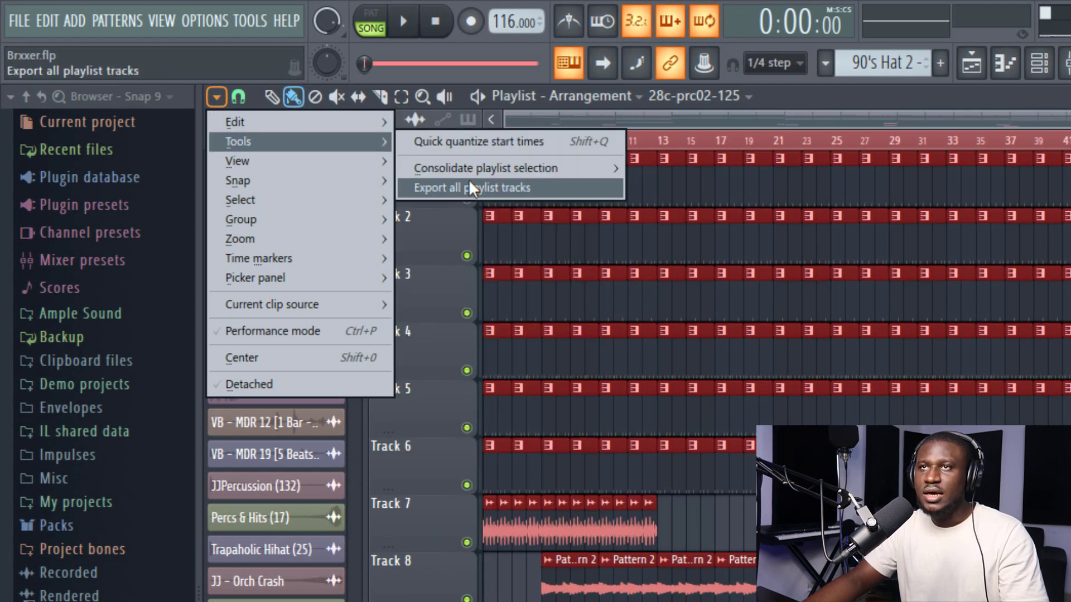
click(464, 187)
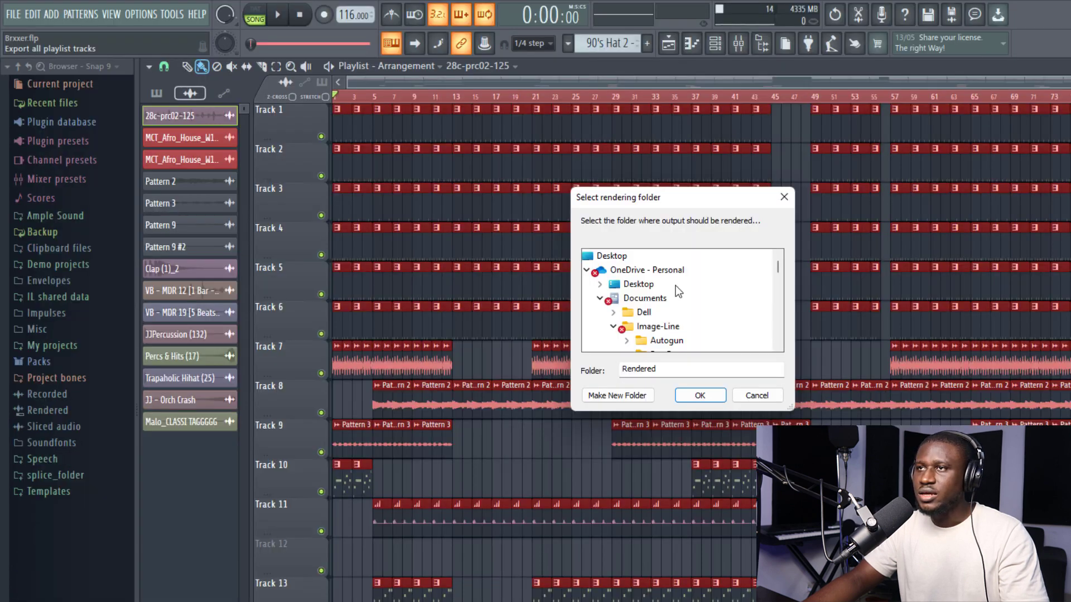
click(591, 256)
scroll(624, 312, down, 10)
scroll(639, 339, down, 5)
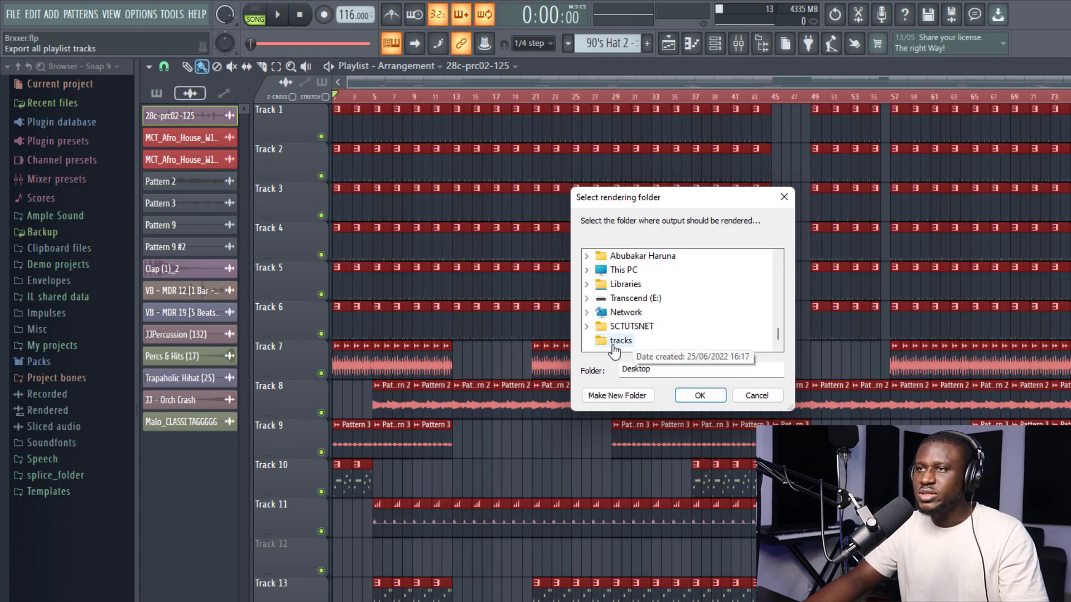
click(621, 340)
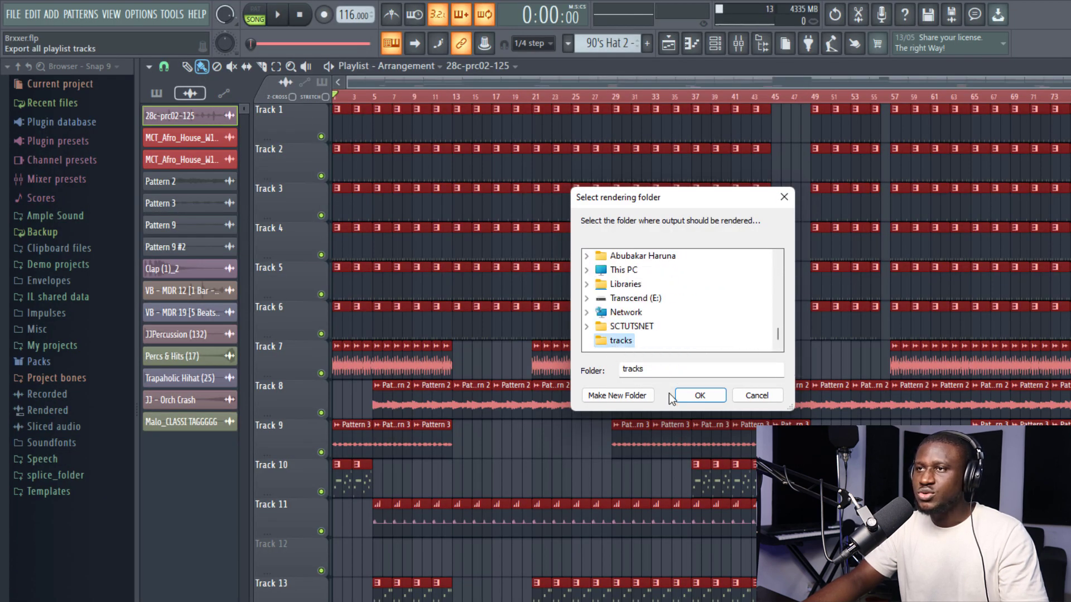
click(700, 395)
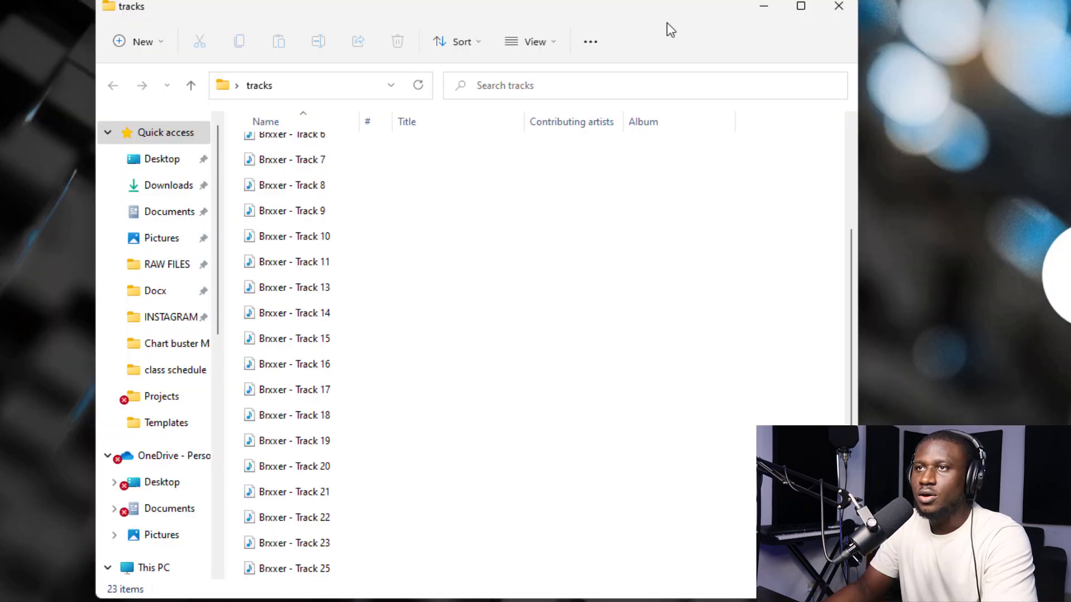
Browse the tracks folder, checking the exported Brxxer - Track 1 and Track 25 files.
scroll(505, 289, up, 2)
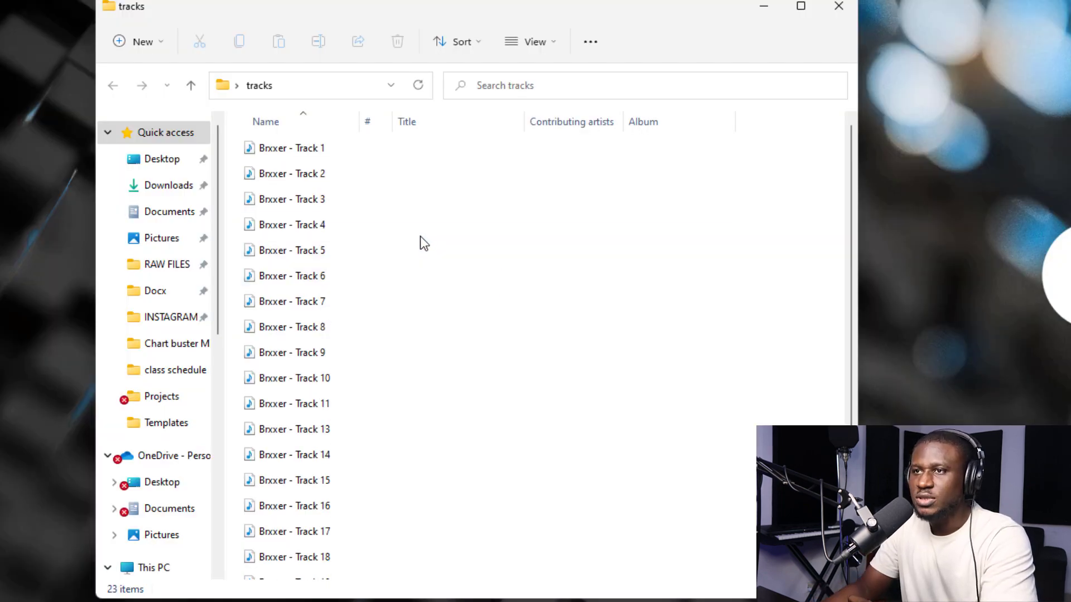
click(363, 153)
scroll(400, 270, down, 2)
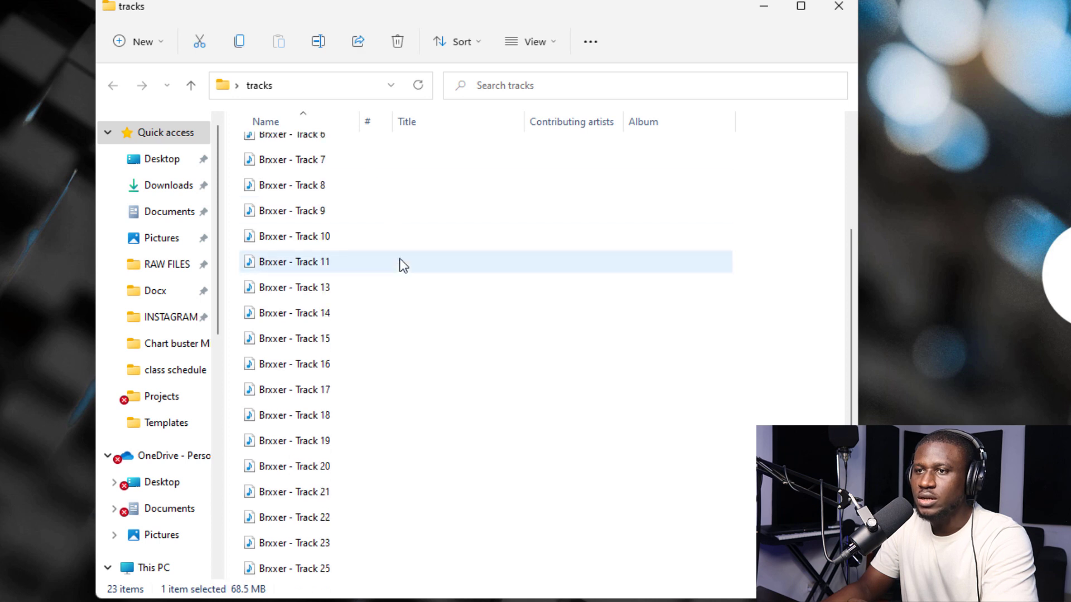
click(314, 570)
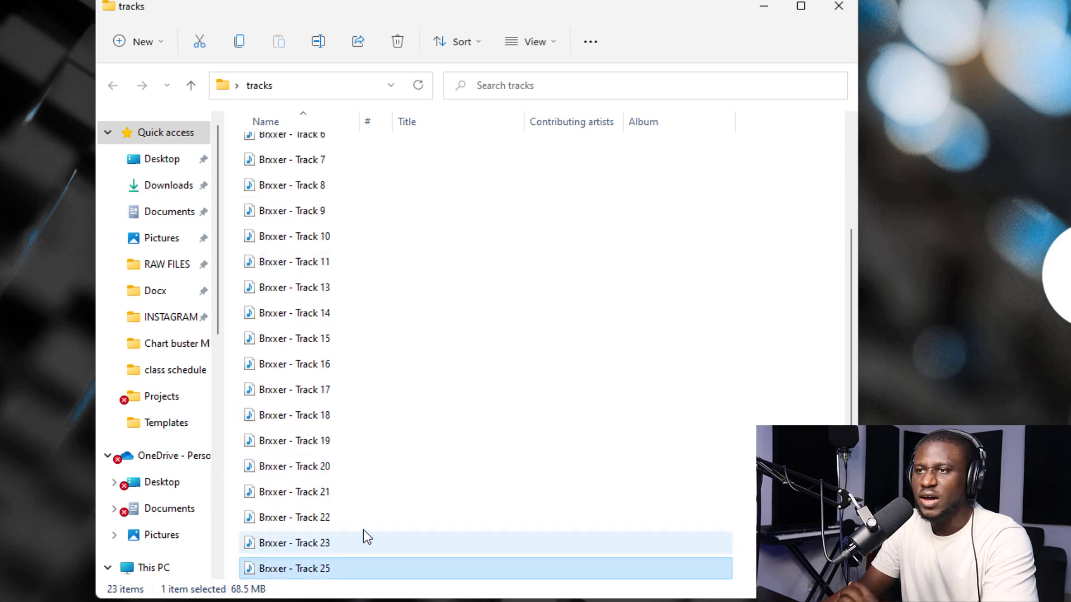
scroll(369, 516, up, 2)
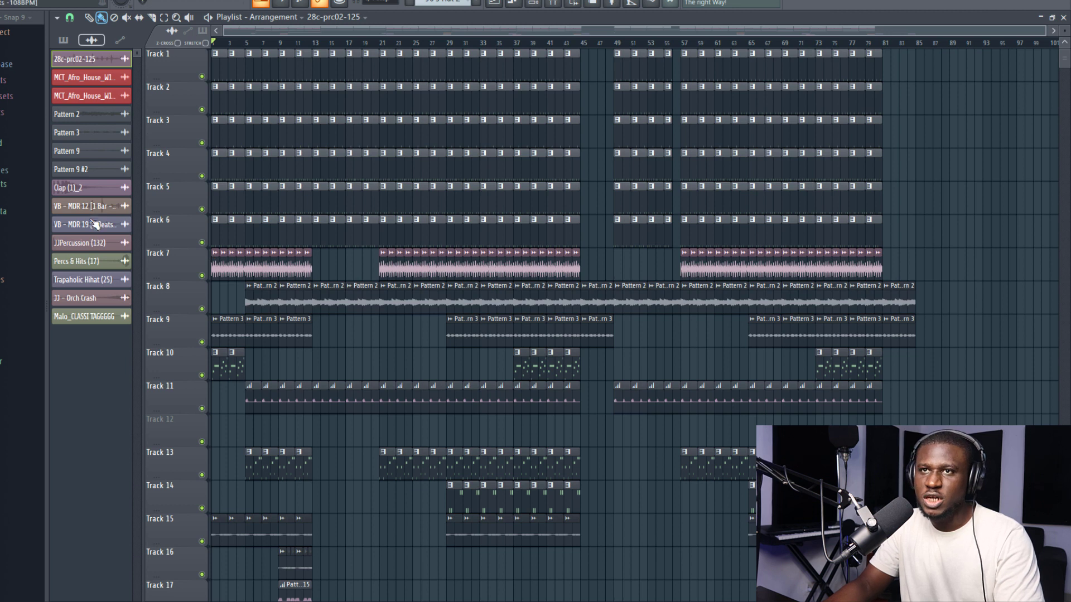
Make JJ - Orch Crash the current clip and turn off the picker panel.
click(84, 304)
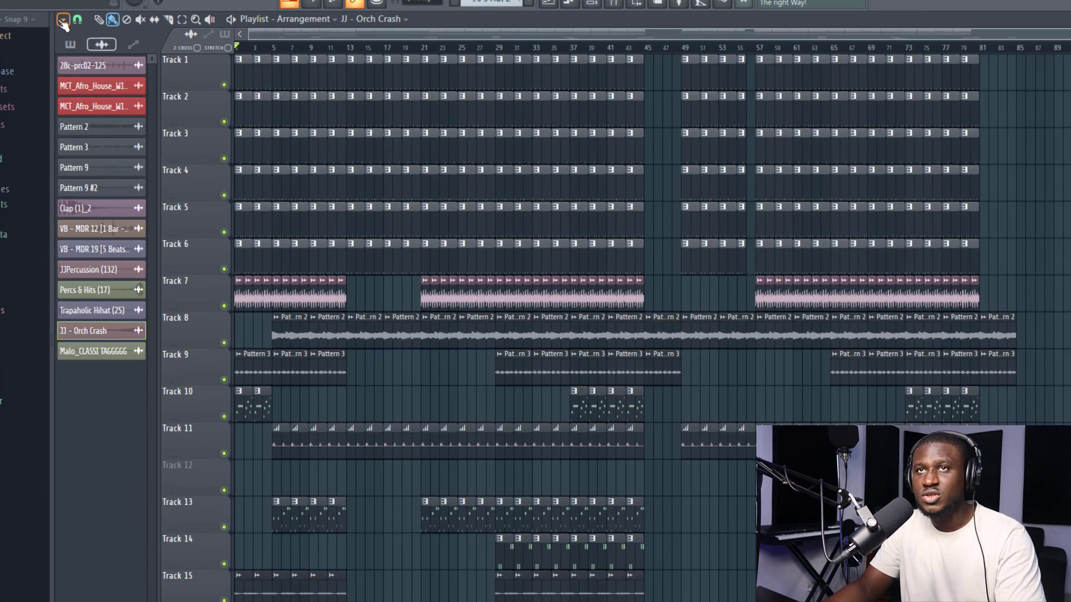
click(56, 17)
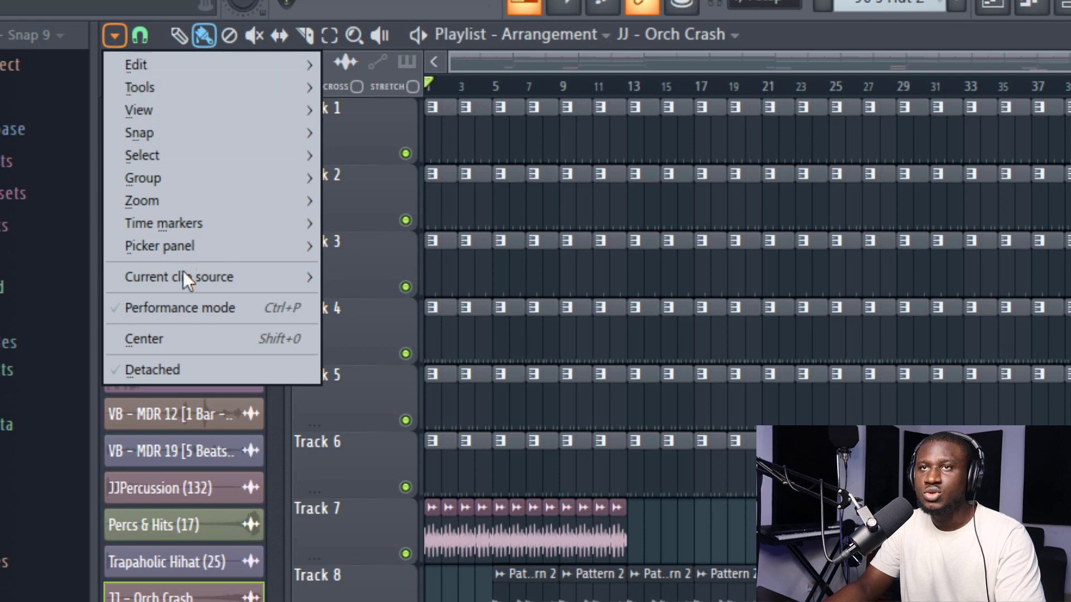
mouse_move(182, 249)
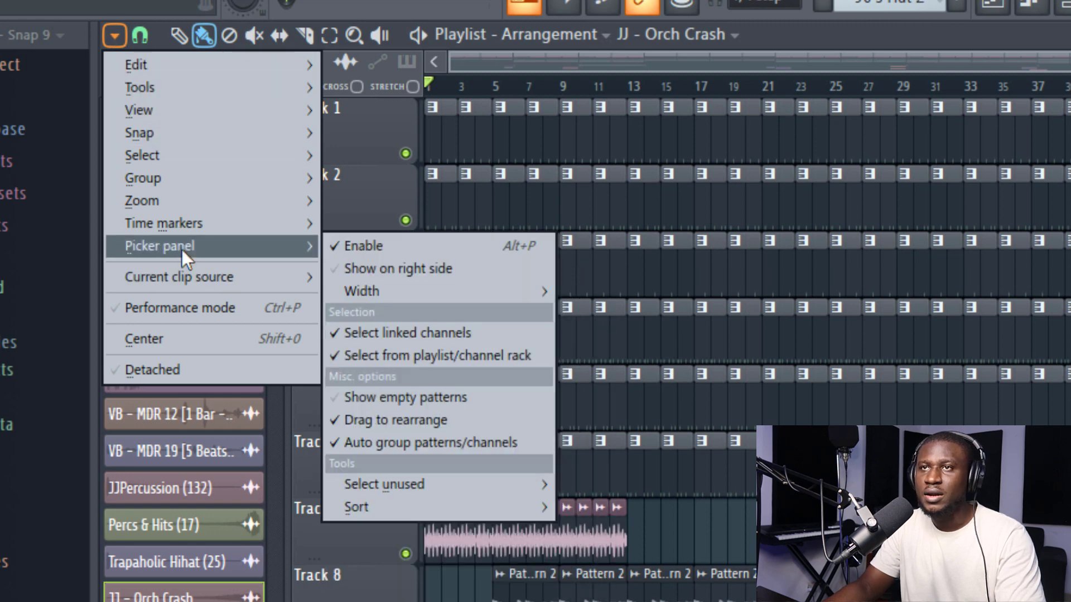
click(403, 248)
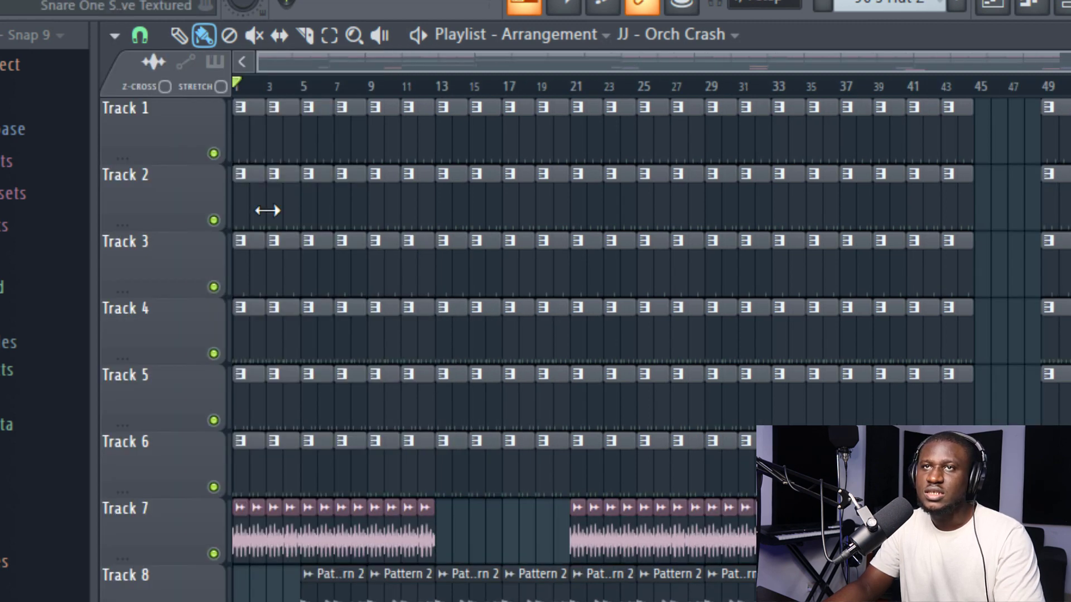
Turn the picker panel back on from the playlist options.
click(115, 39)
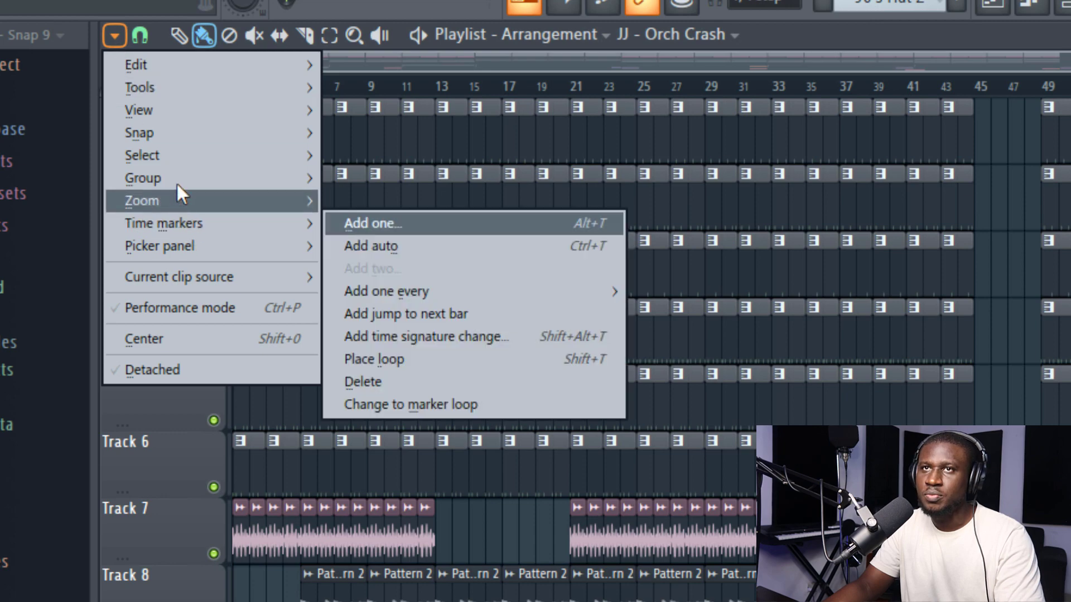
mouse_move(172, 207)
mouse_move(176, 243)
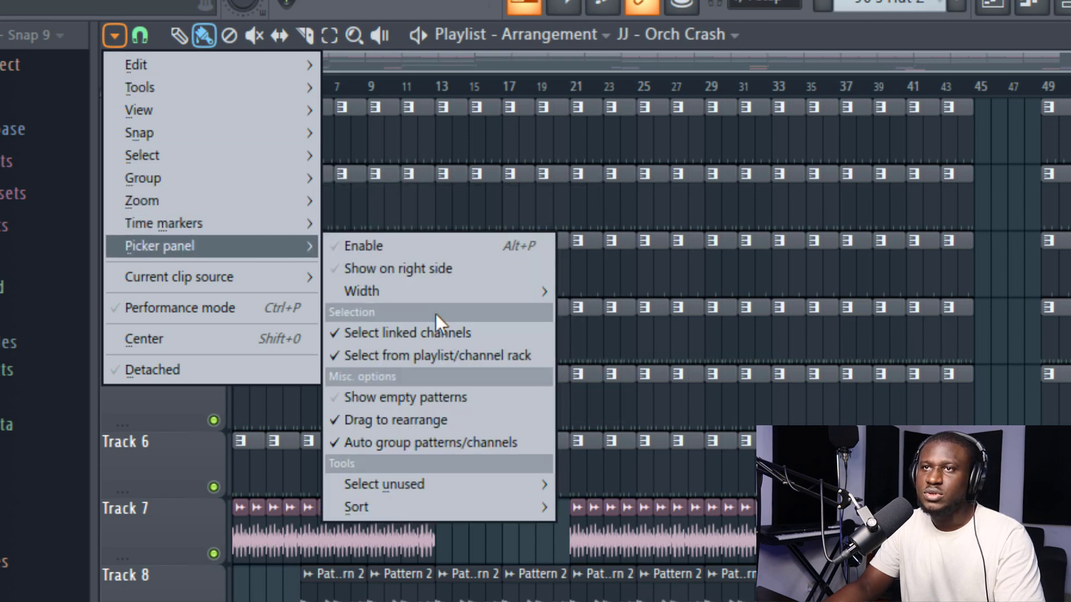
click(368, 245)
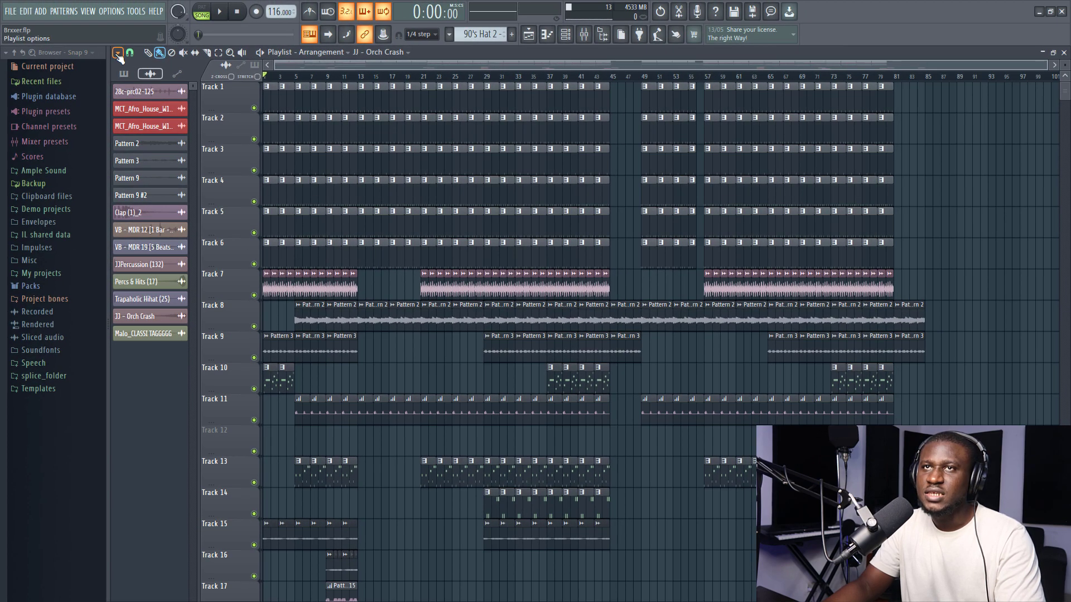
click(115, 42)
mouse_move(143, 150)
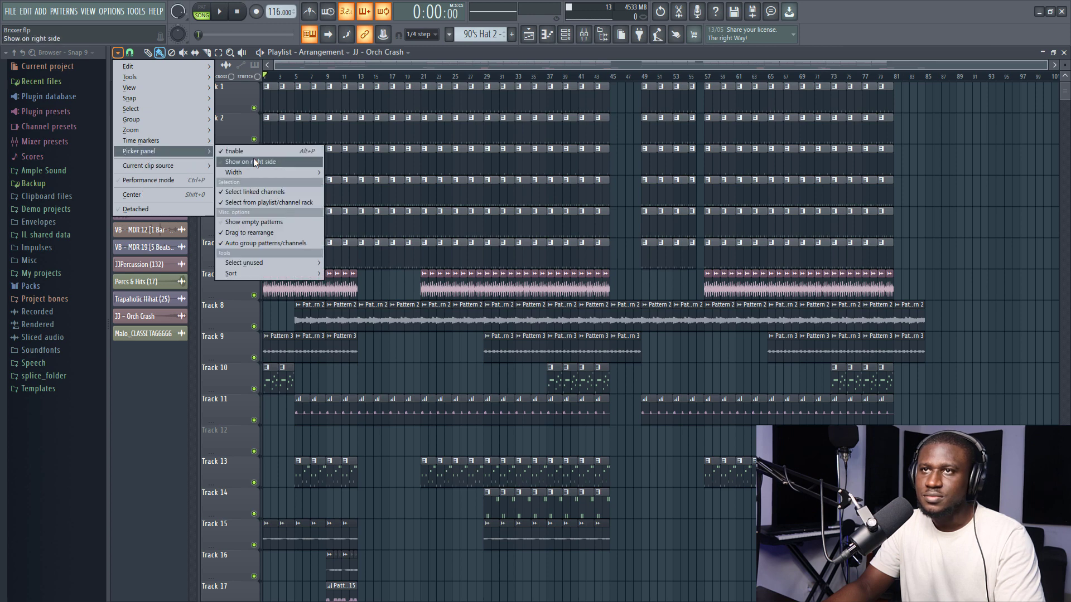
click(252, 163)
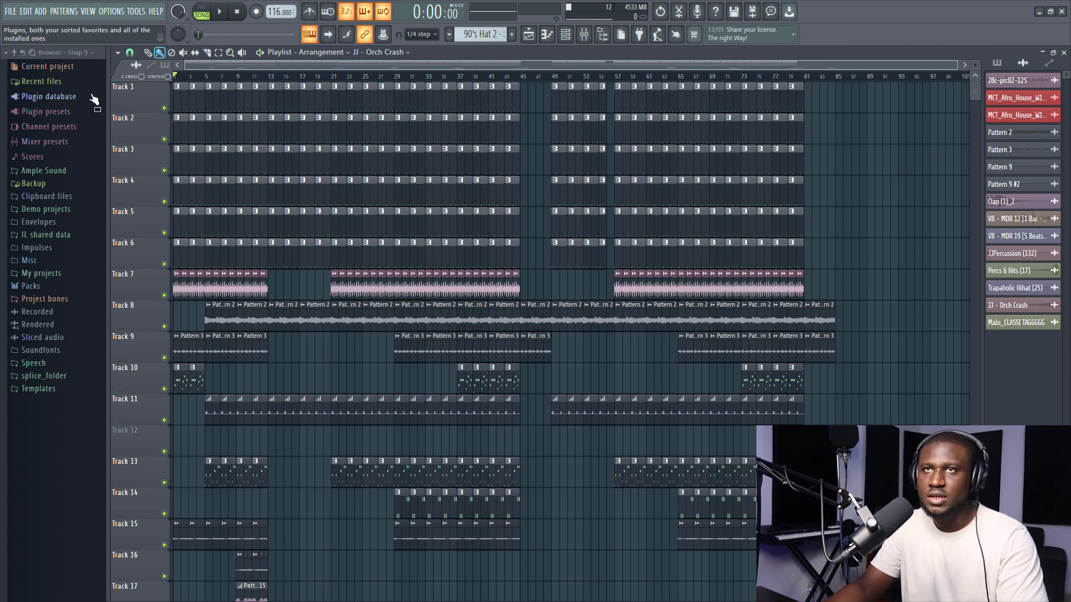
click(118, 53)
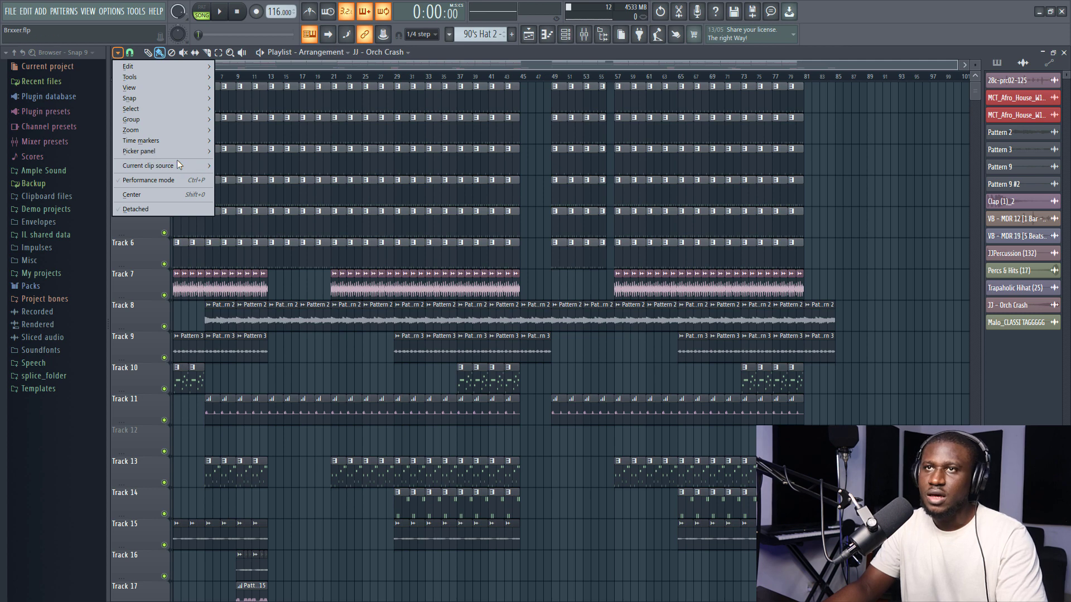
mouse_move(183, 155)
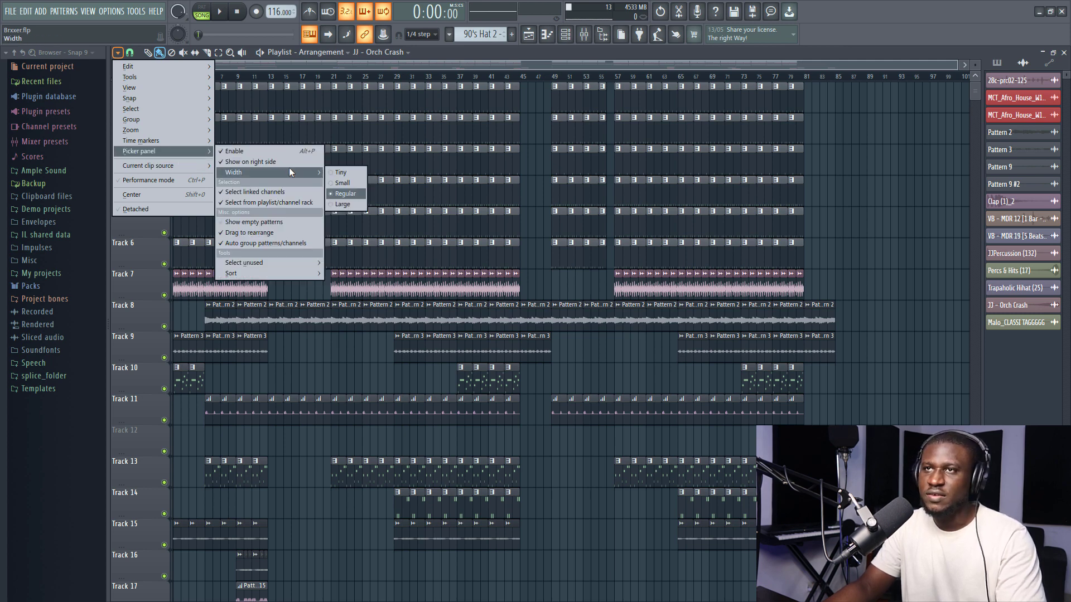
click(240, 161)
click(117, 53)
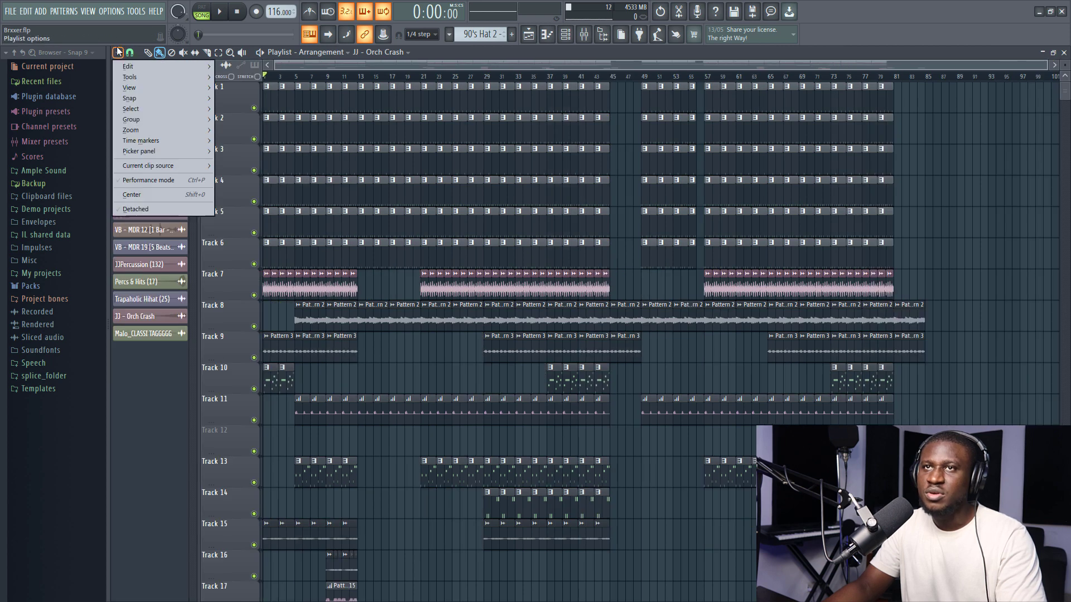
mouse_move(139, 152)
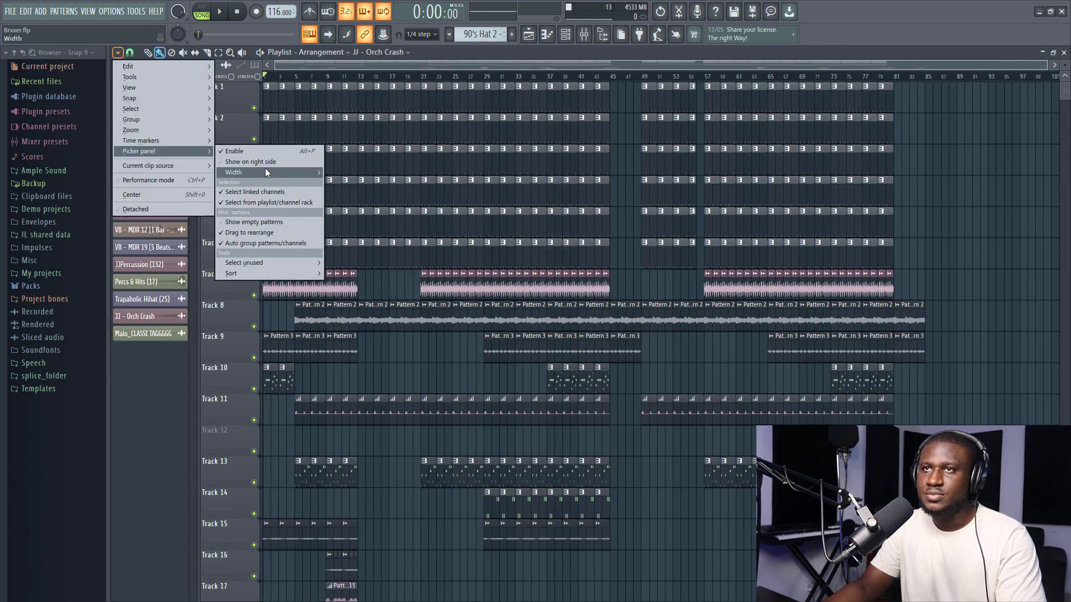
mouse_move(265, 170)
click(342, 207)
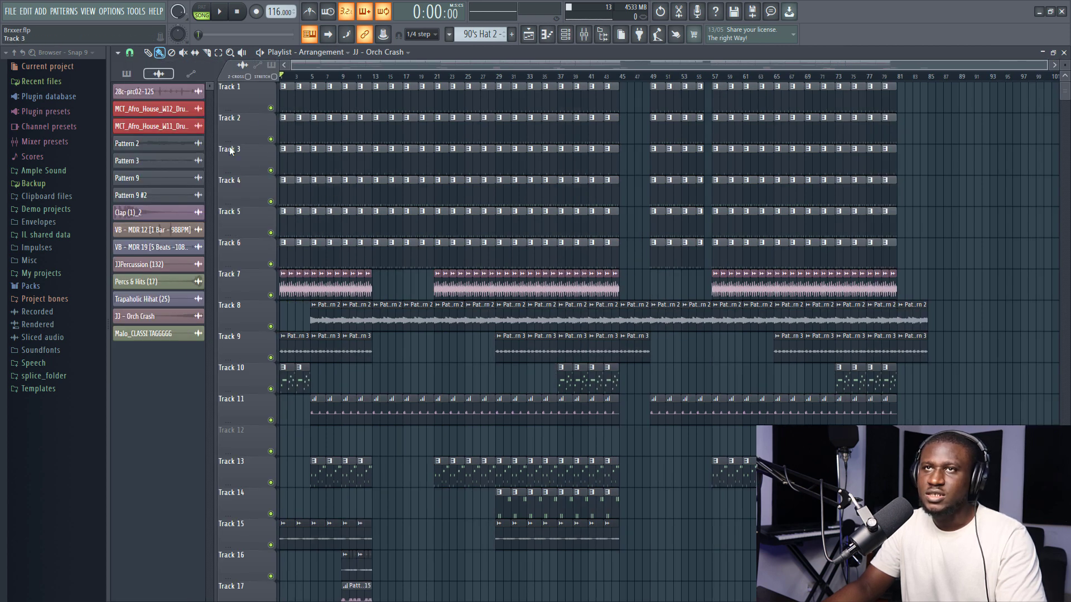
click(118, 53)
mouse_move(152, 154)
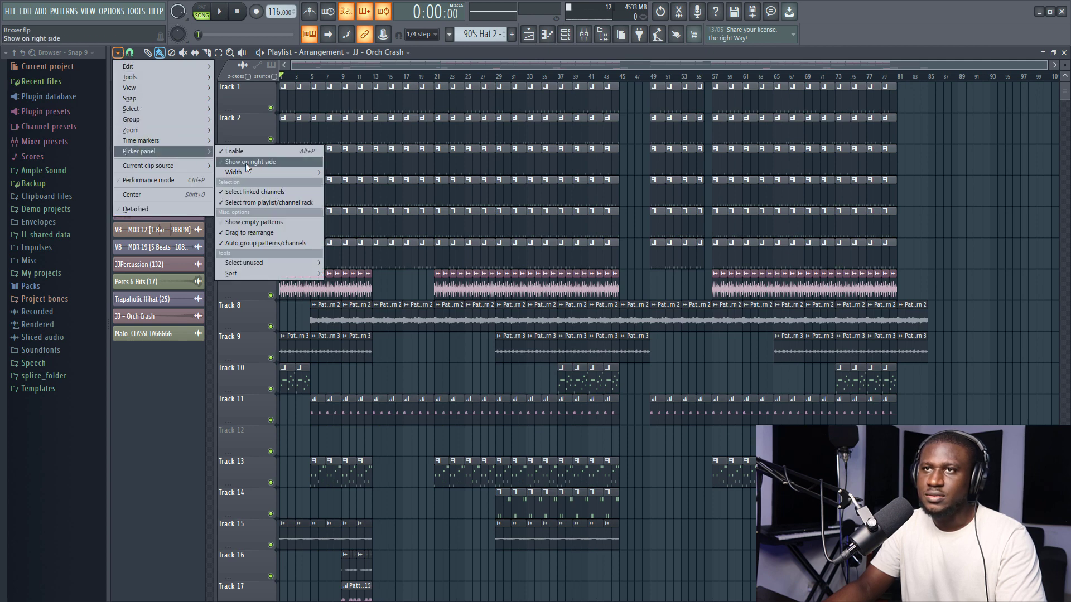
mouse_move(261, 169)
click(342, 205)
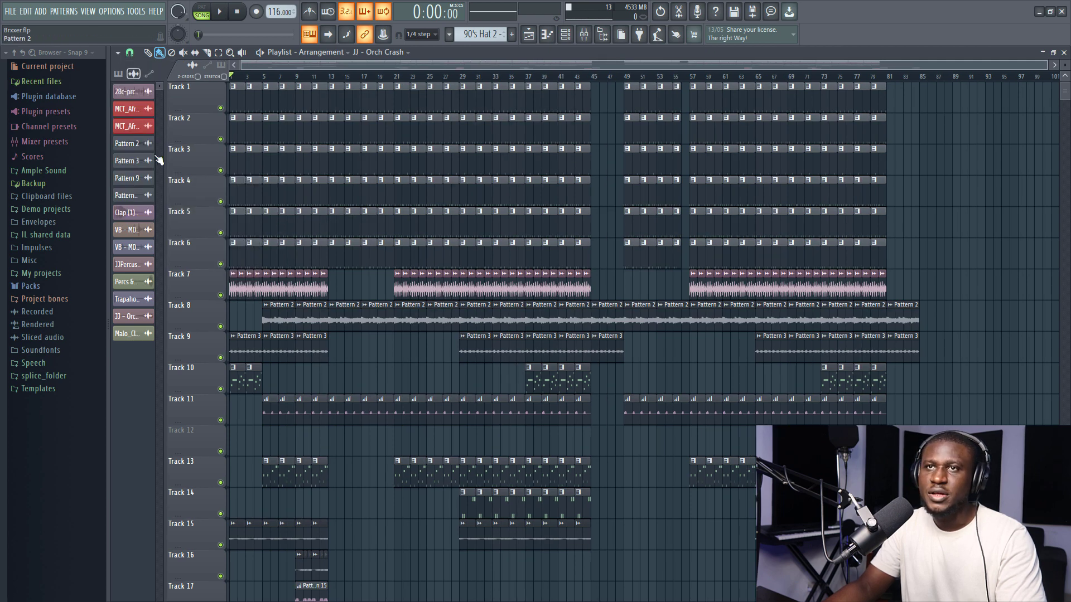
click(118, 52)
mouse_move(150, 151)
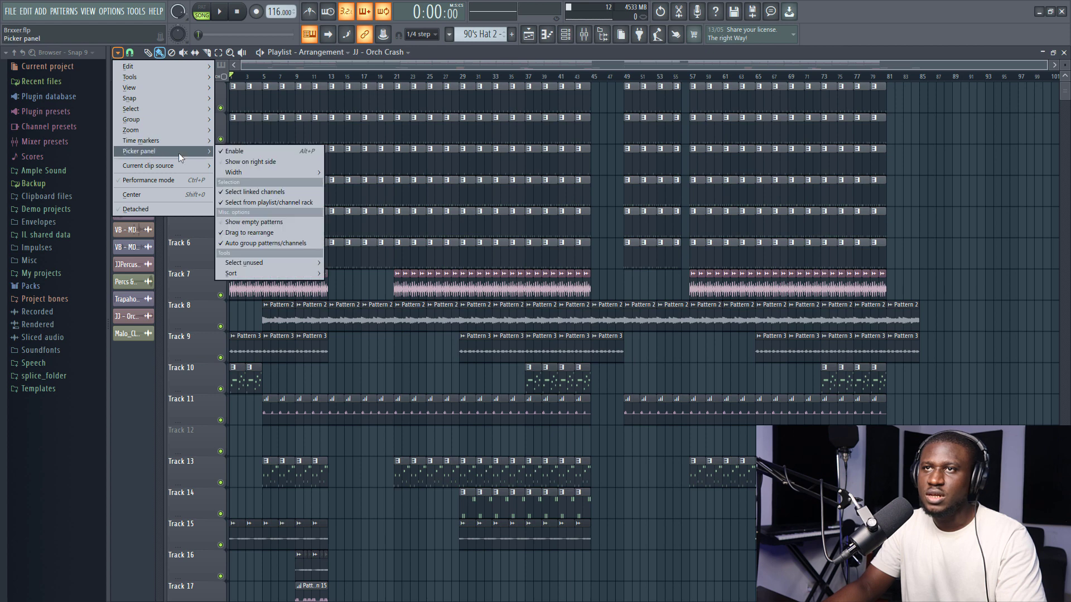
mouse_move(258, 171)
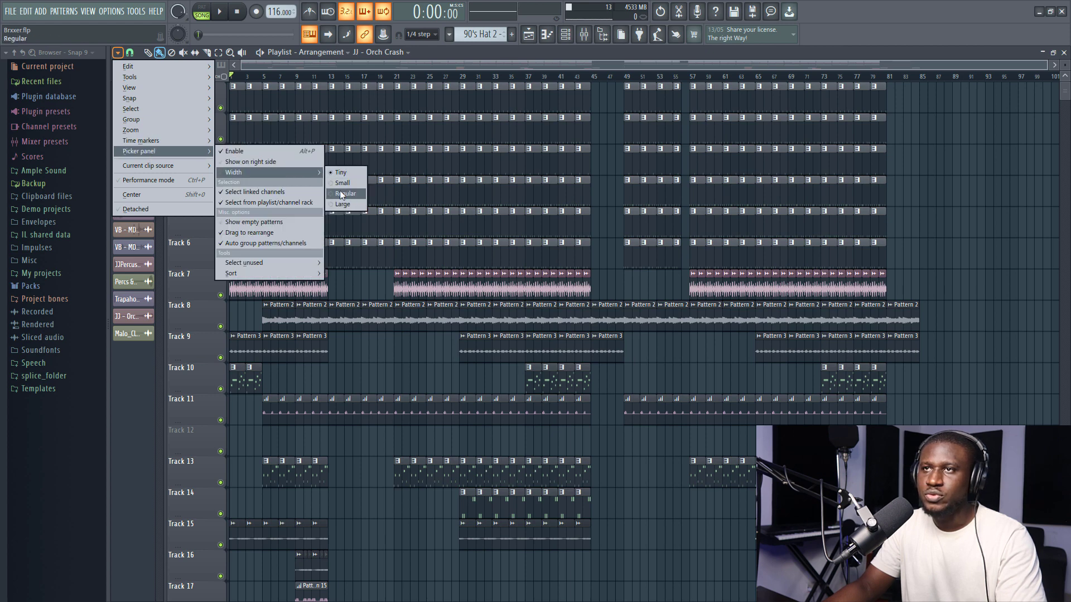
click(341, 193)
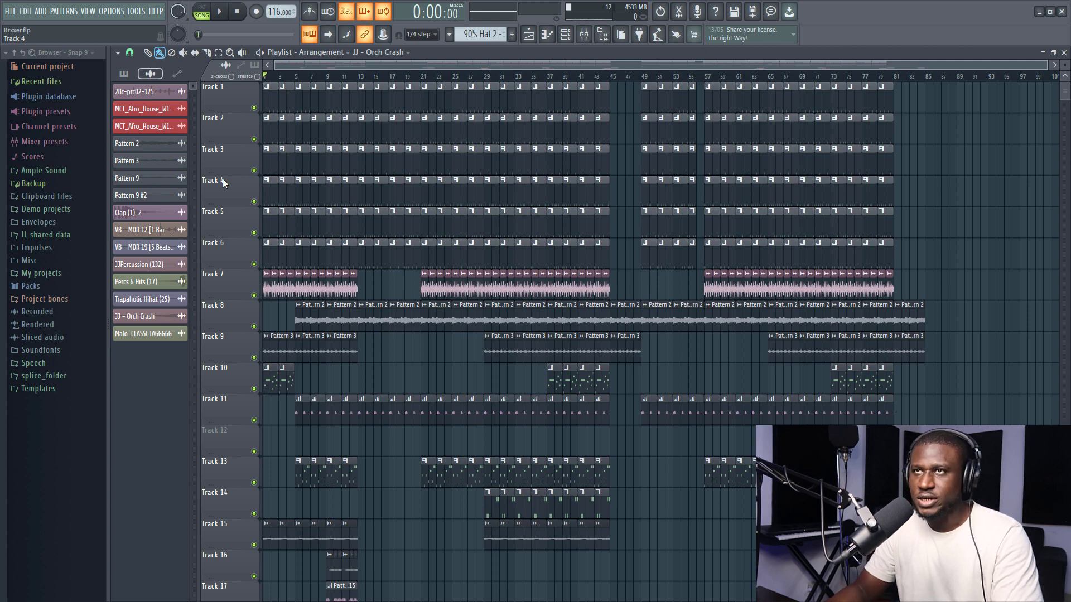
Play the song from around bar 12, then stop it to return to the start position.
scroll(602, 241, down, 2)
scroll(335, 167, up, 2)
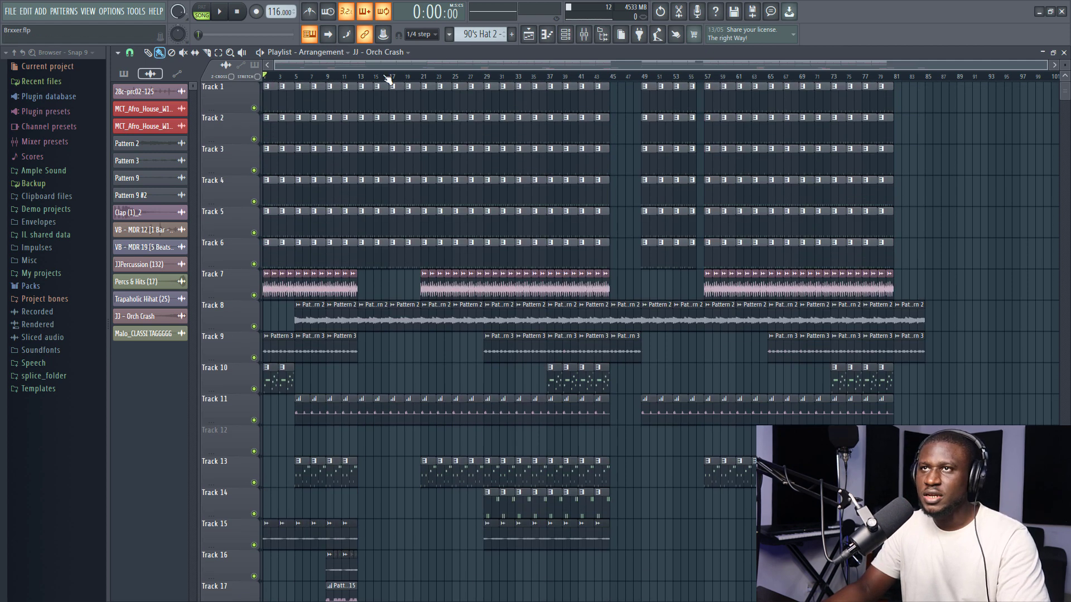
click(359, 76)
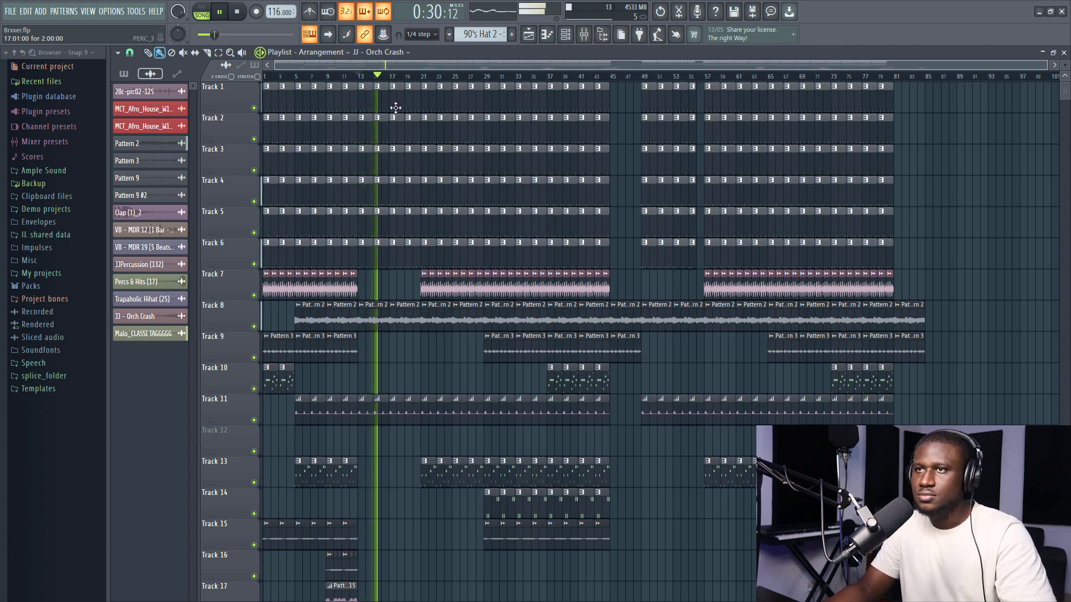
key(space)
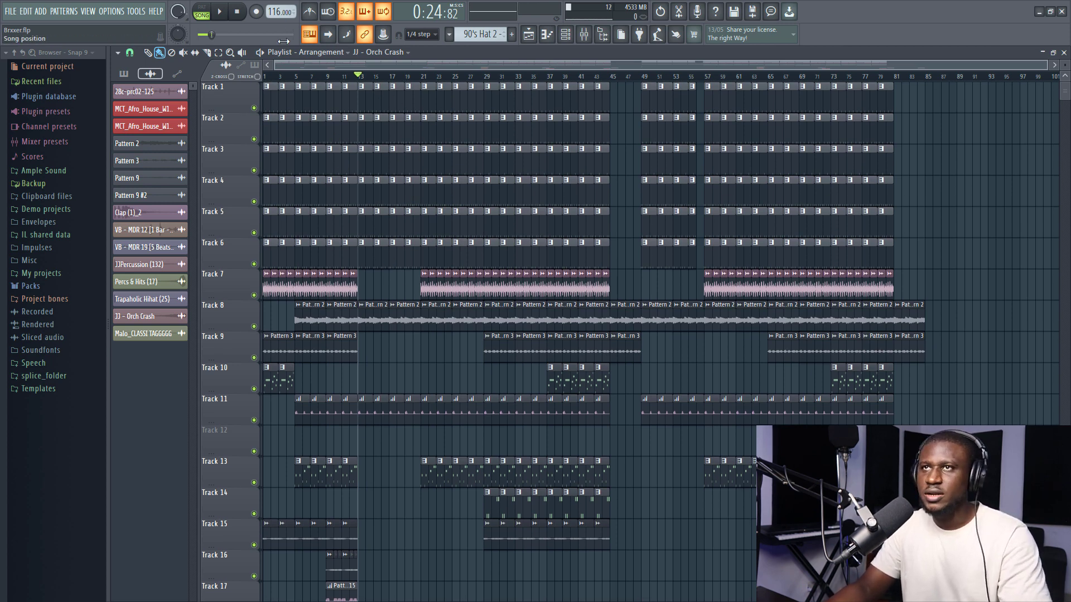
Clone the current arrangement as Arrangement_2.
click(321, 53)
click(322, 54)
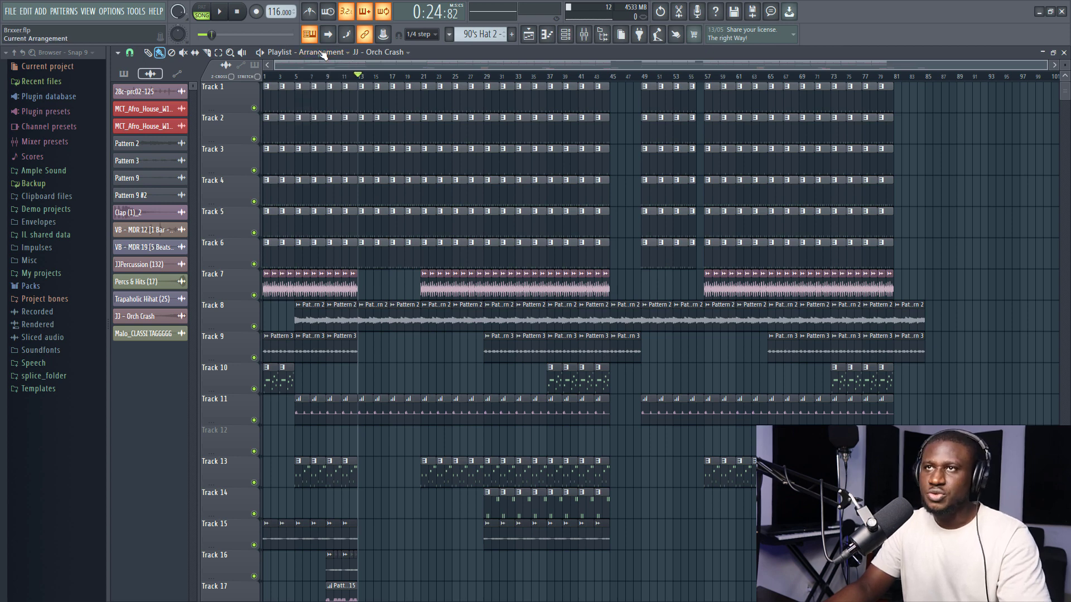
click(322, 54)
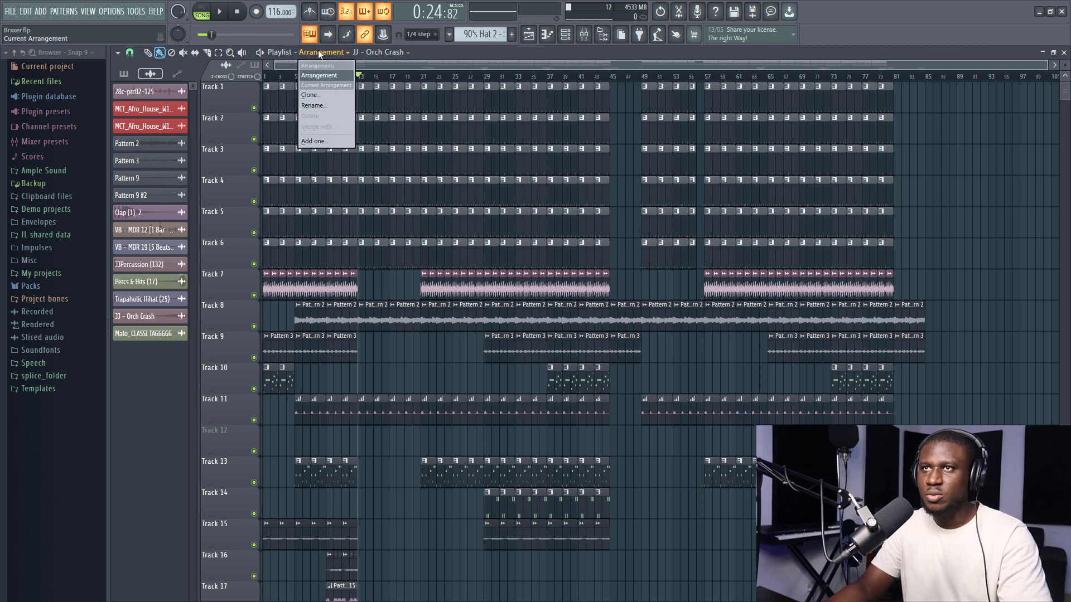
click(323, 95)
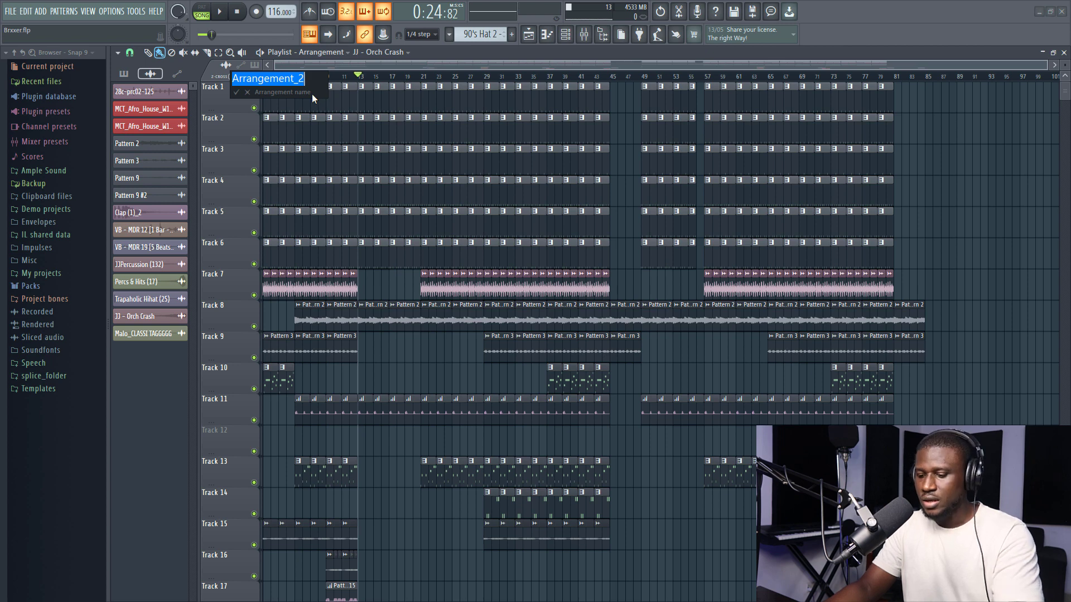
key(Return)
Add a new empty arrangement named fresh and show patterns in the clip list.
click(329, 52)
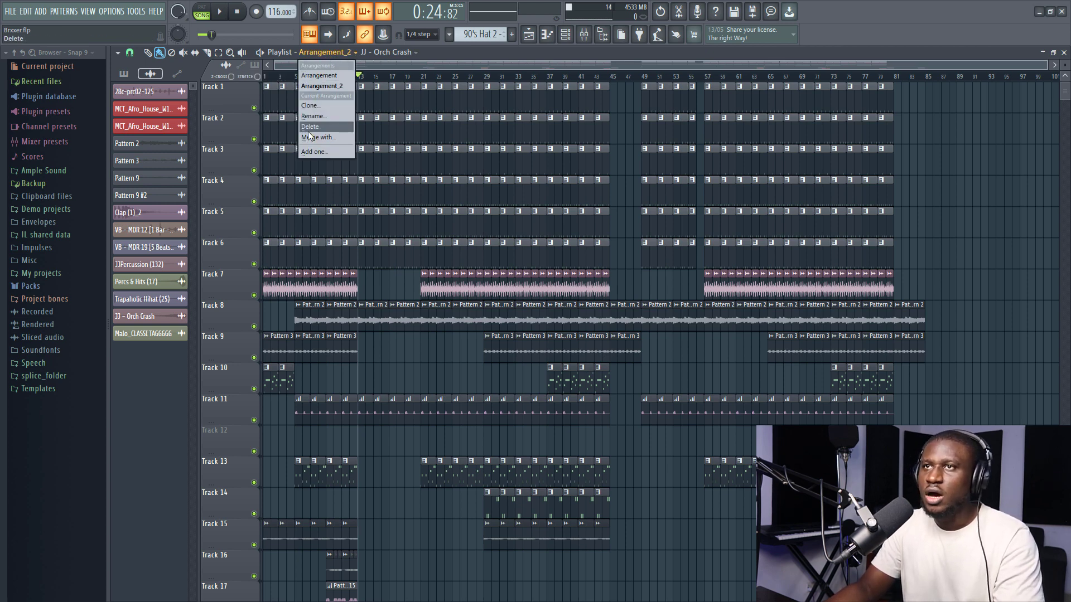
click(313, 152)
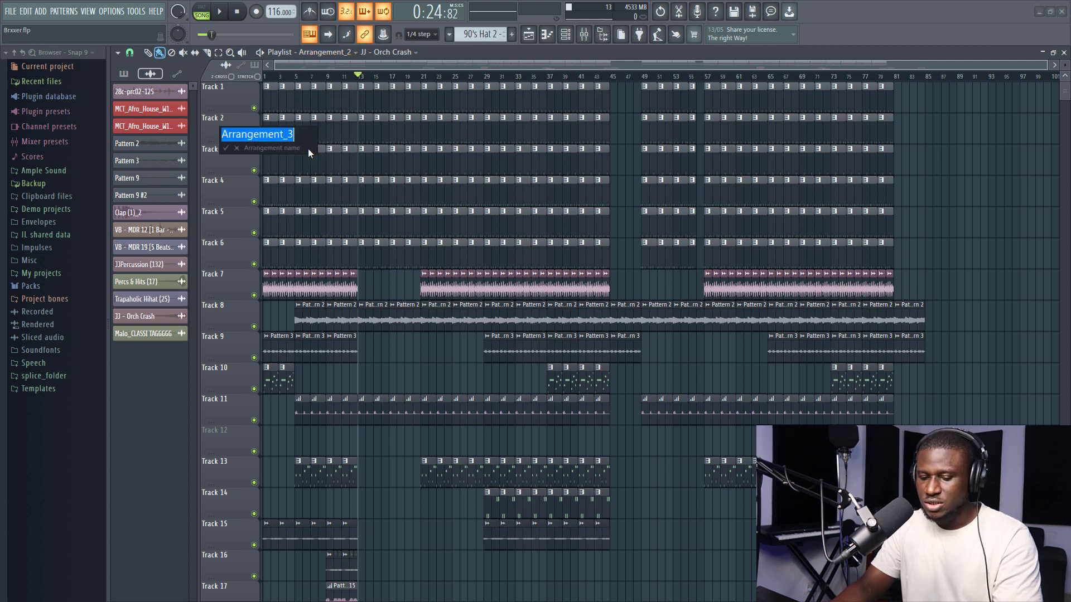
text(fresh)
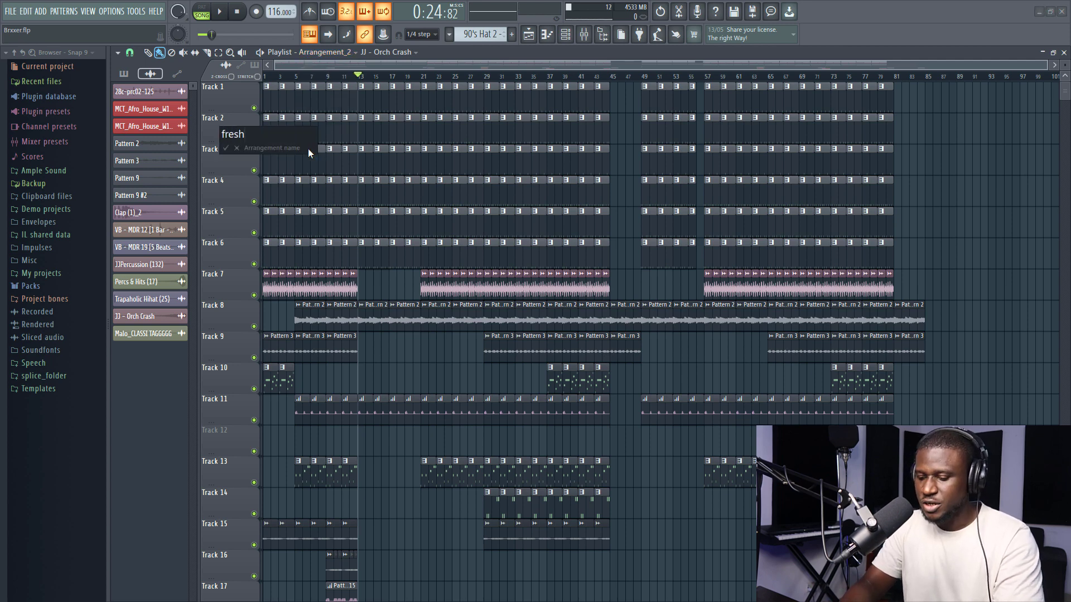
key(Return)
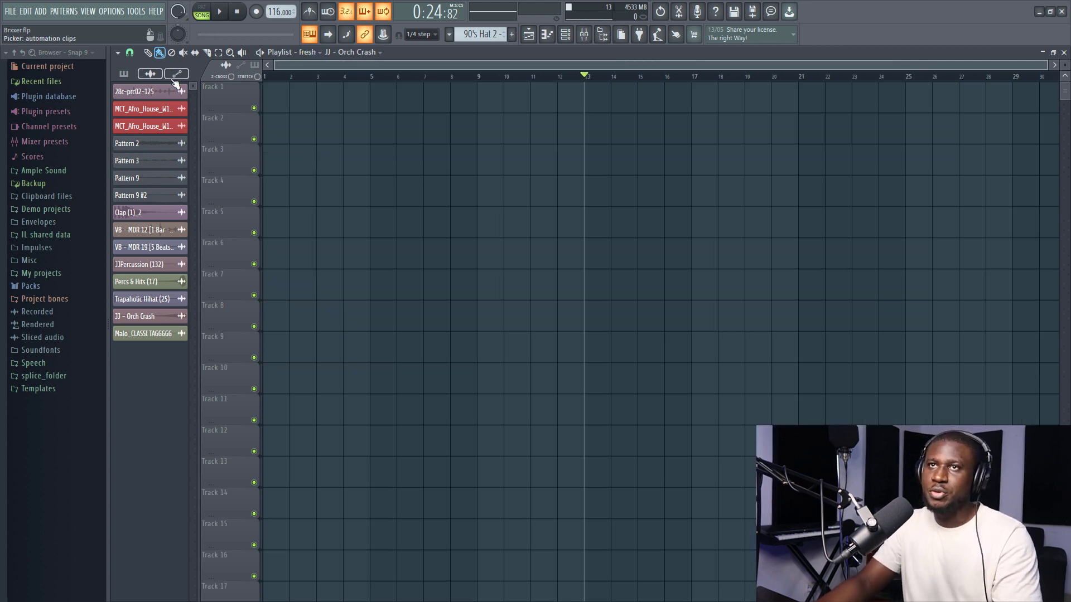
click(123, 73)
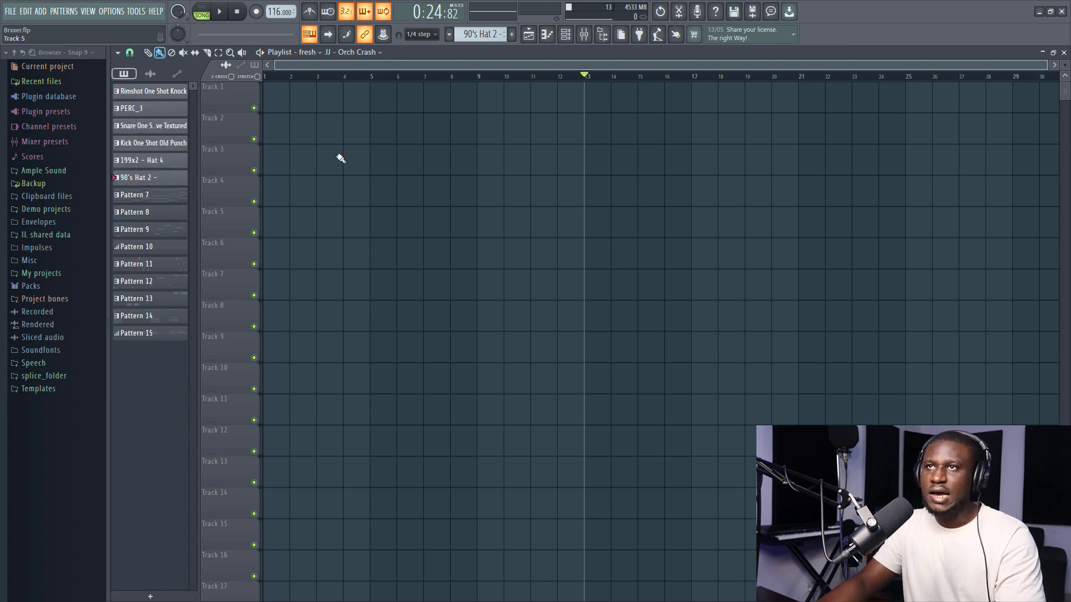
Switch to Arrangement_2, then to the empty fresh arrangement.
click(313, 52)
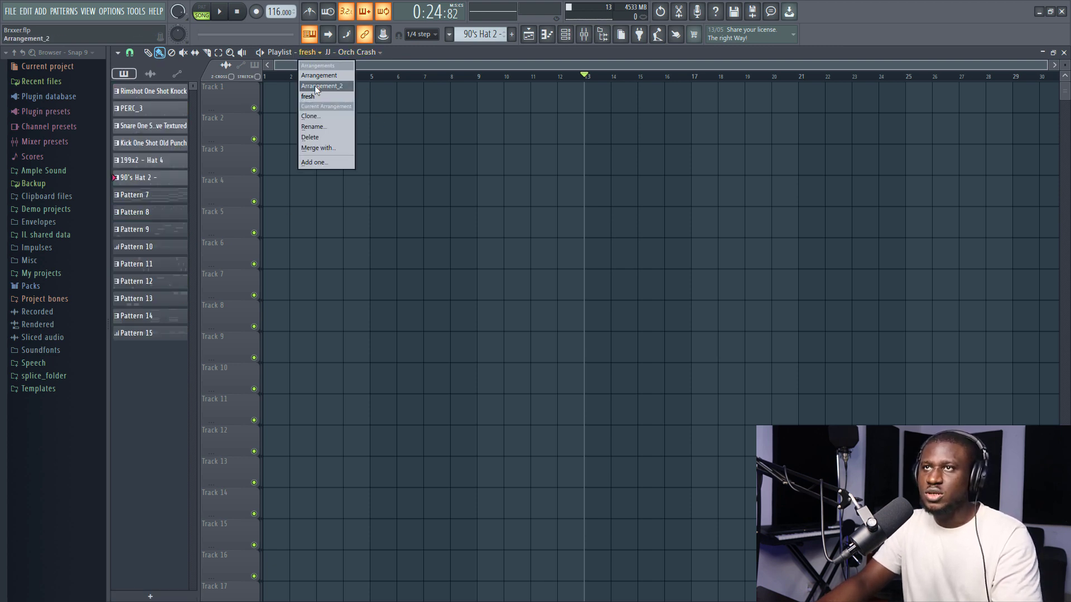
click(314, 85)
click(308, 52)
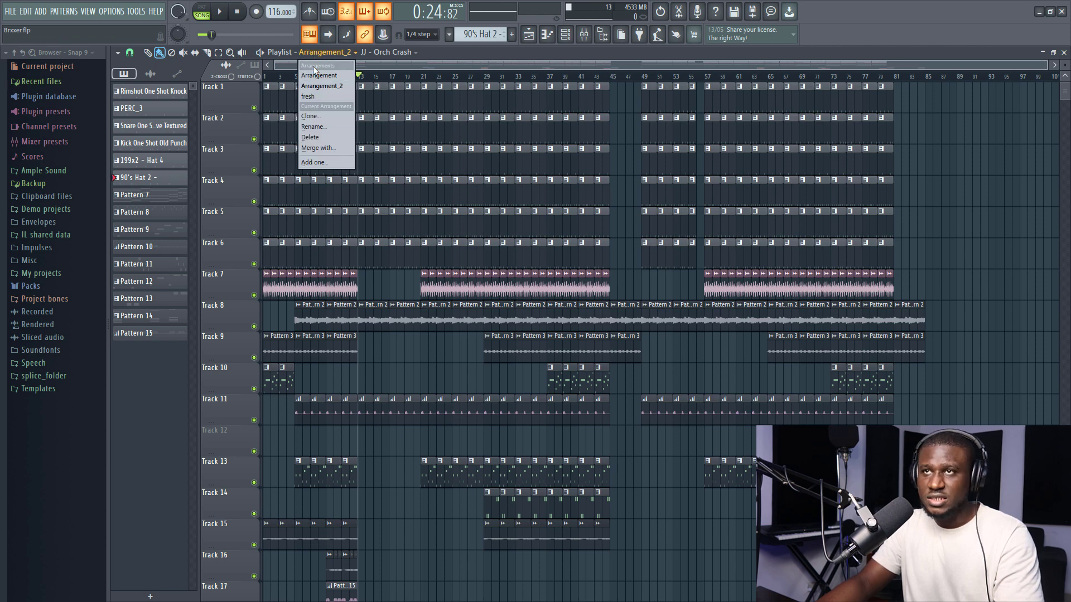
click(308, 97)
Delete the fresh arrangement and confirm the deletion.
click(310, 52)
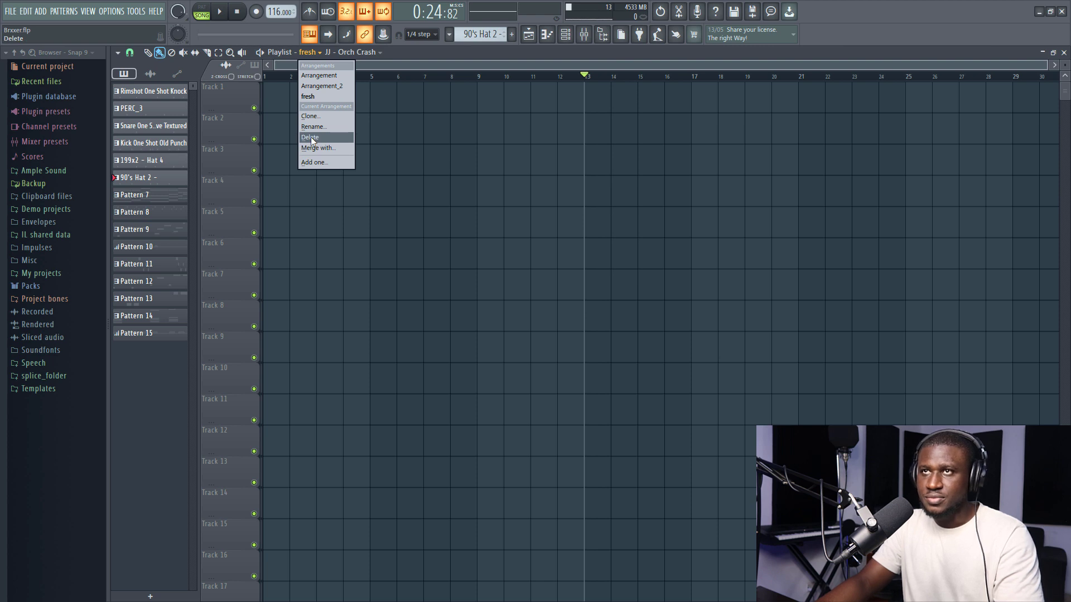
click(310, 138)
click(595, 336)
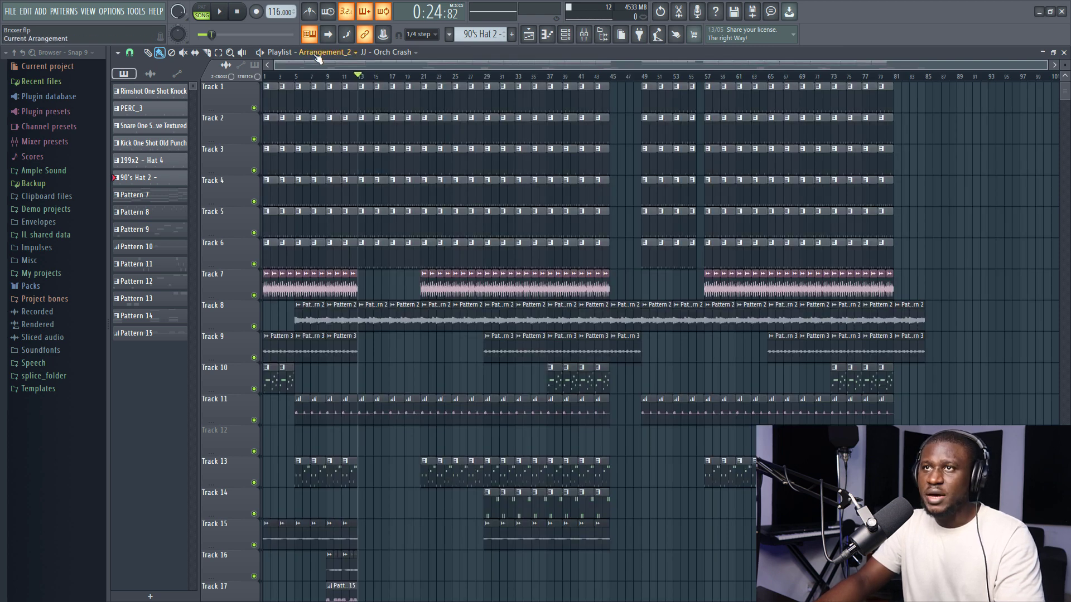
click(325, 51)
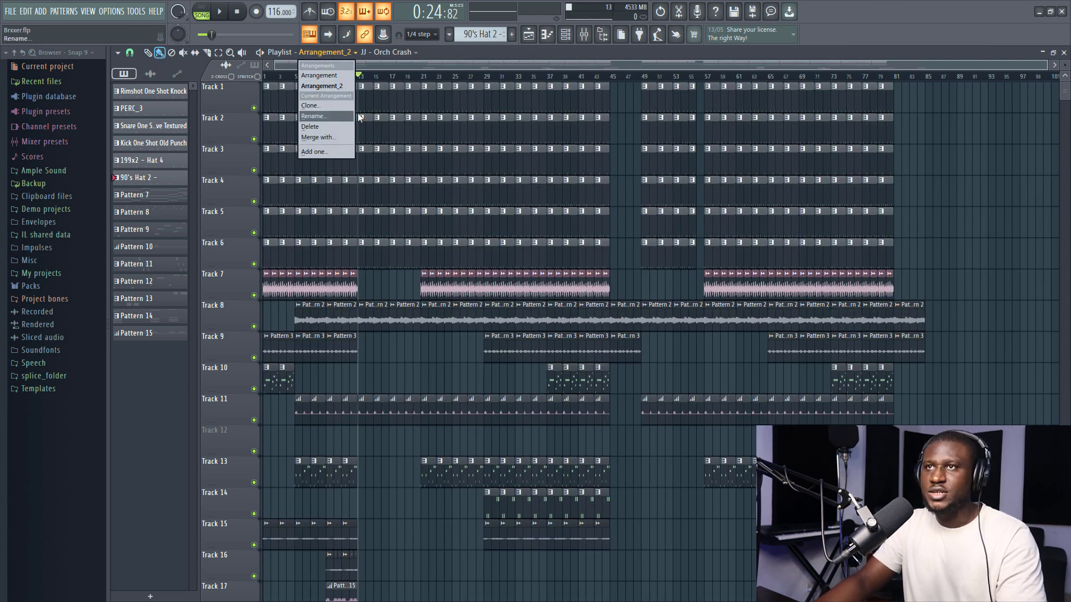
click(400, 60)
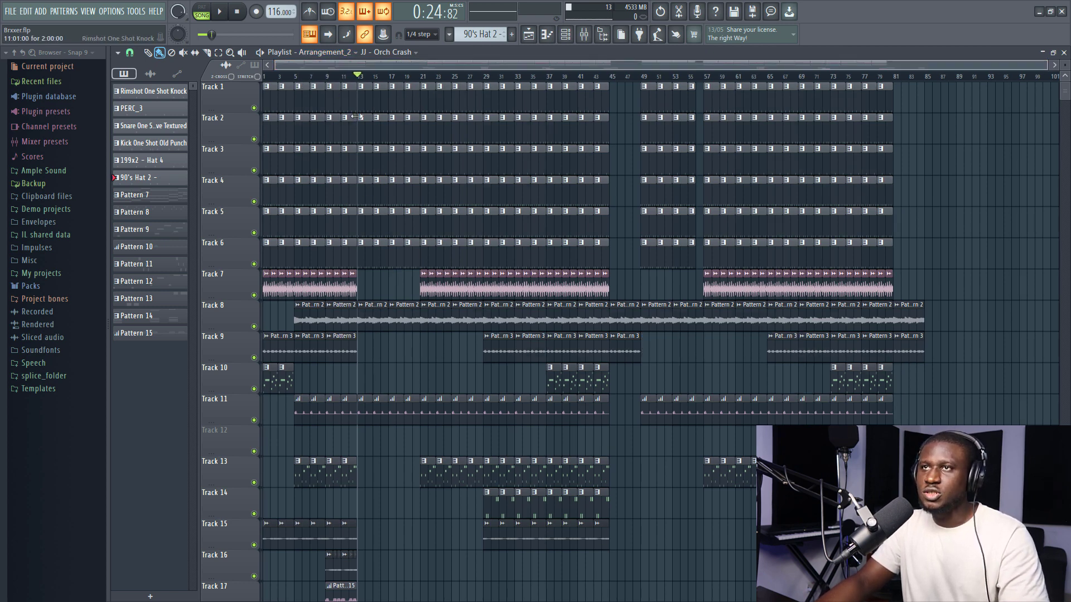
Delete the clips at bars 13–20 on Tracks 1–6 and play to hear the gap.
drag(359, 82, 405, 256)
key(Delete)
key(space)
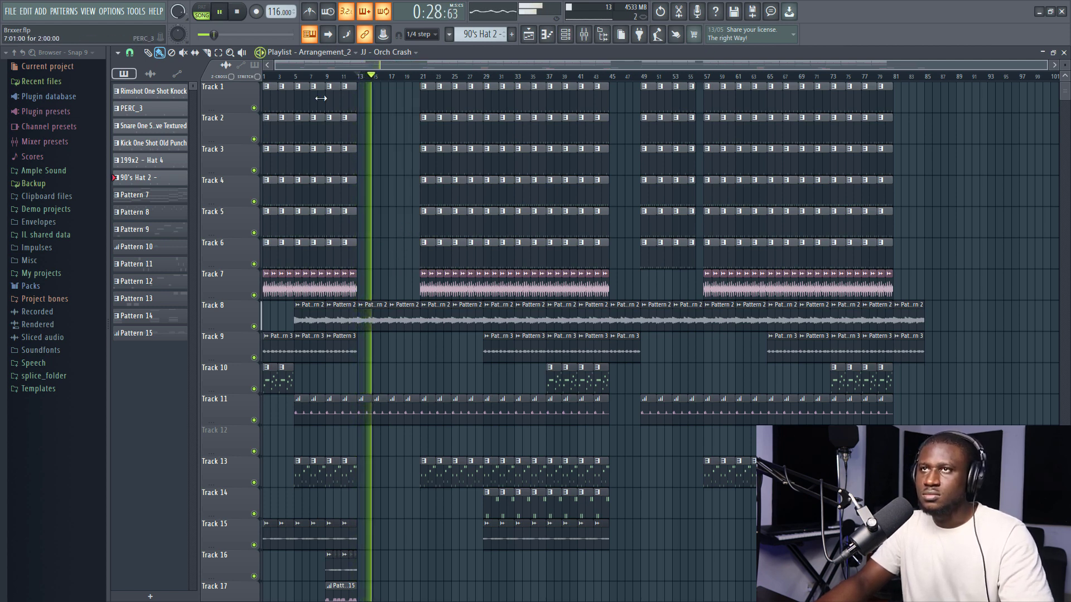
key(space)
Play the original Arrangement for comparison, then return to Arrangement_2.
click(390, 52)
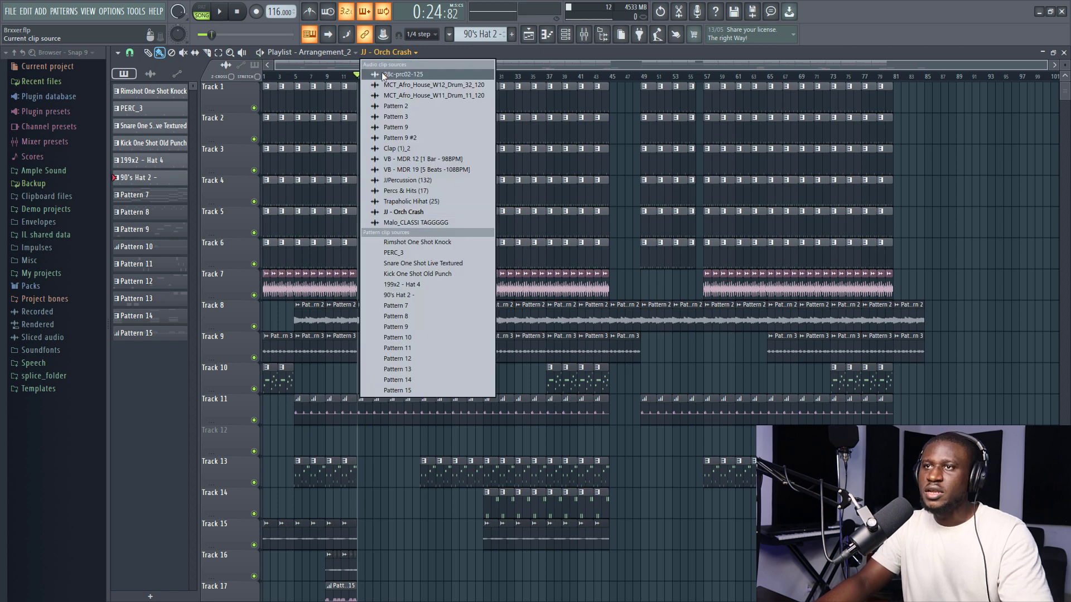
click(324, 52)
click(321, 78)
key(space)
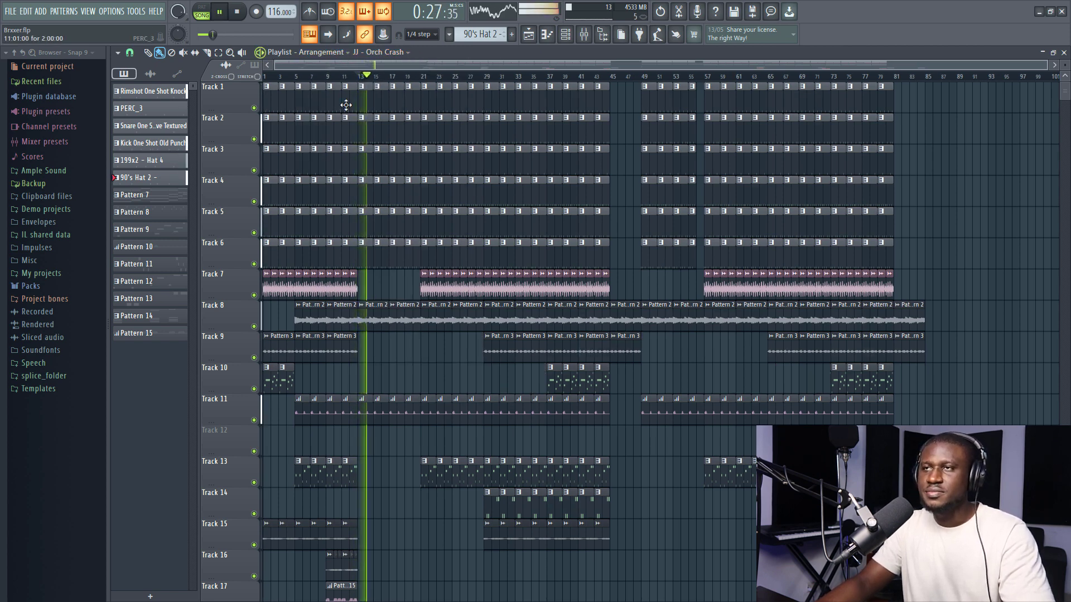
key(space)
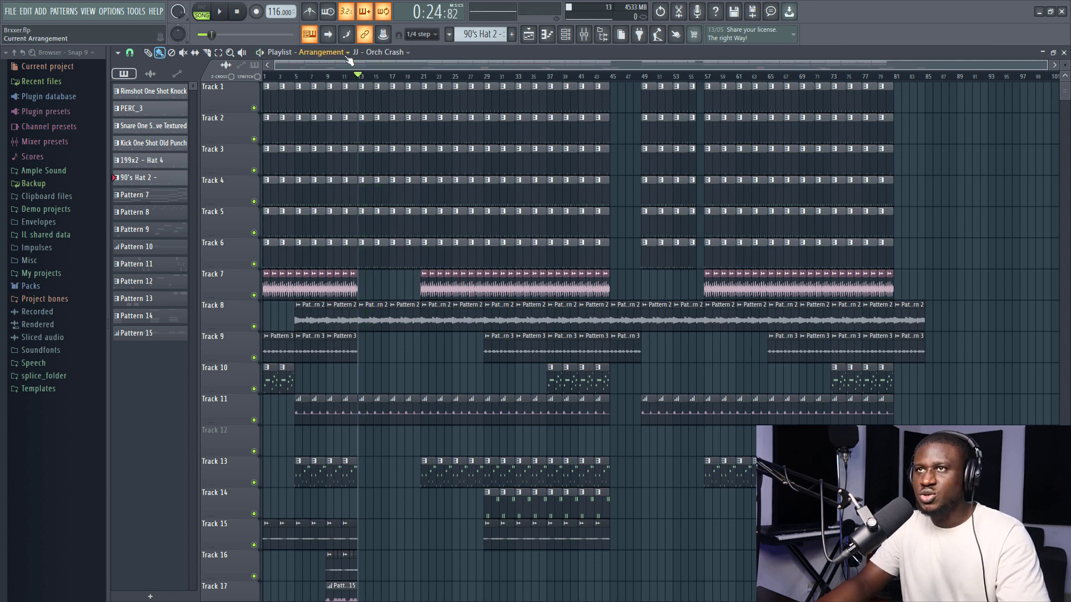
click(329, 53)
click(319, 87)
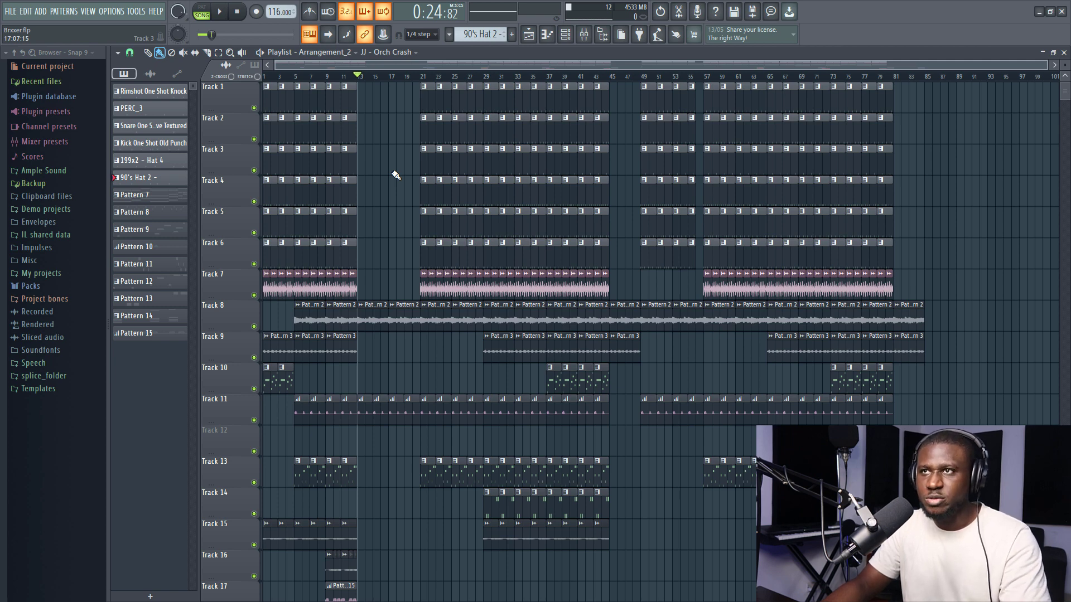
click(340, 54)
click(340, 54)
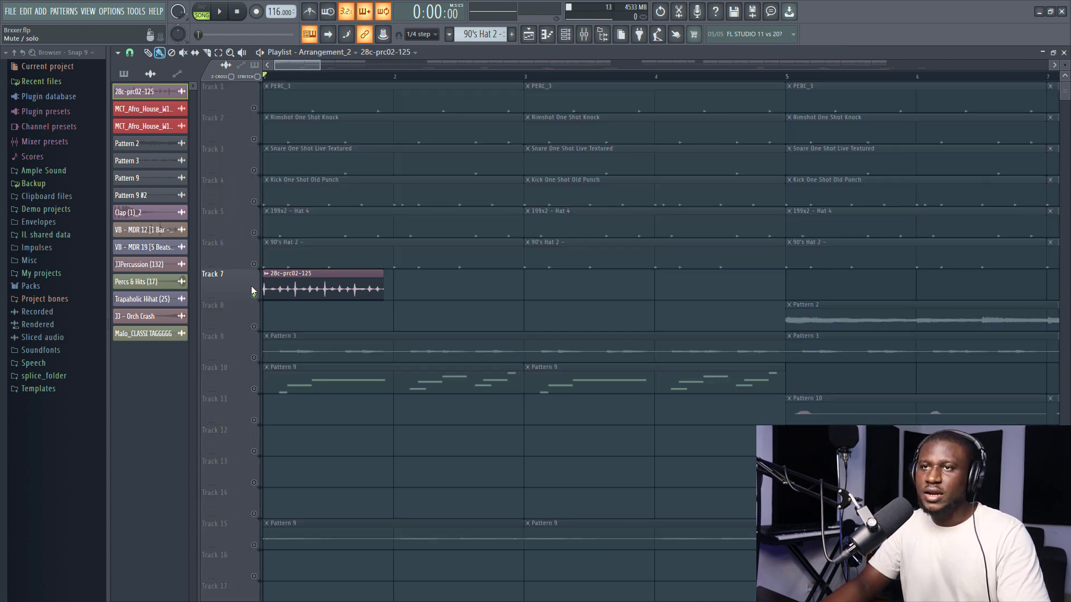
Solo Track 7, unmute Tracks 1–6, and play the song.
ctrl+click(253, 295)
click(253, 263)
click(254, 233)
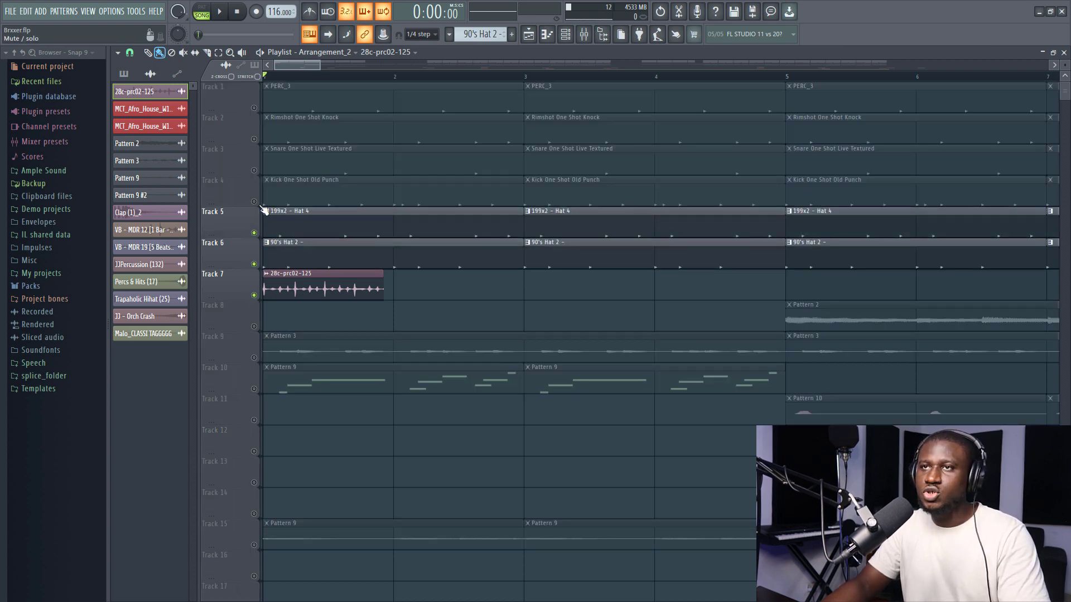
drag(254, 201, 253, 107)
key(space)
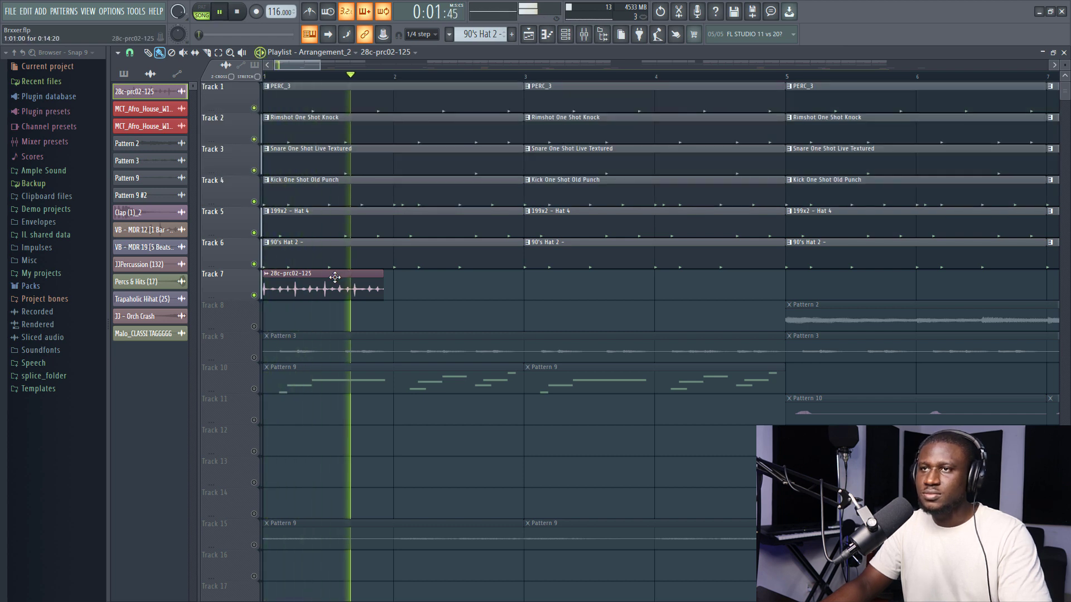
key(space)
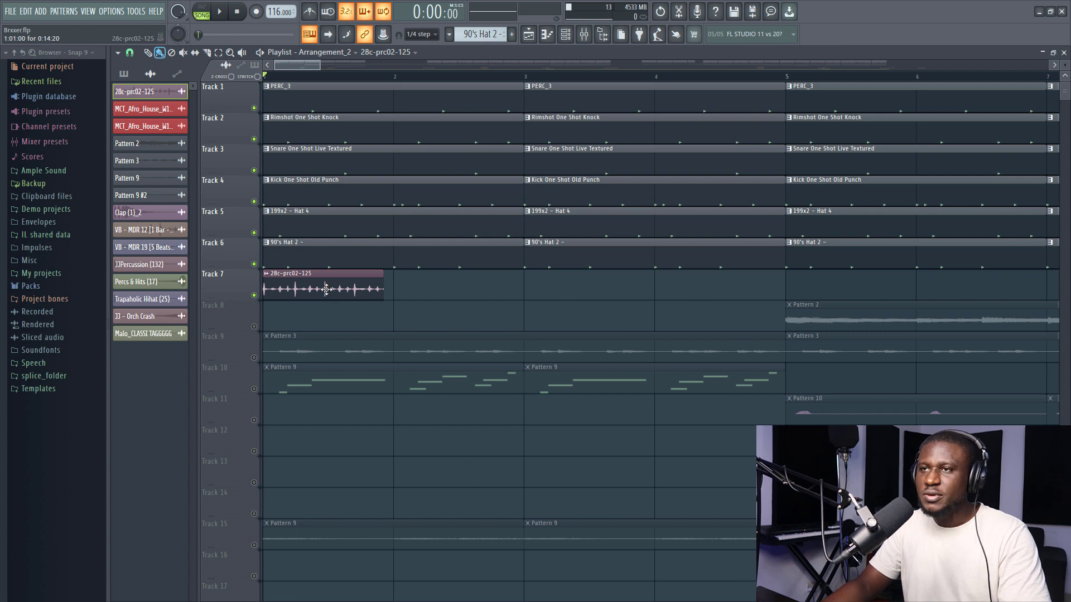
Stretch the 28c-prc02-125 sample to a set bar length, then undo the stretch.
double_click(325, 294)
right_click(523, 402)
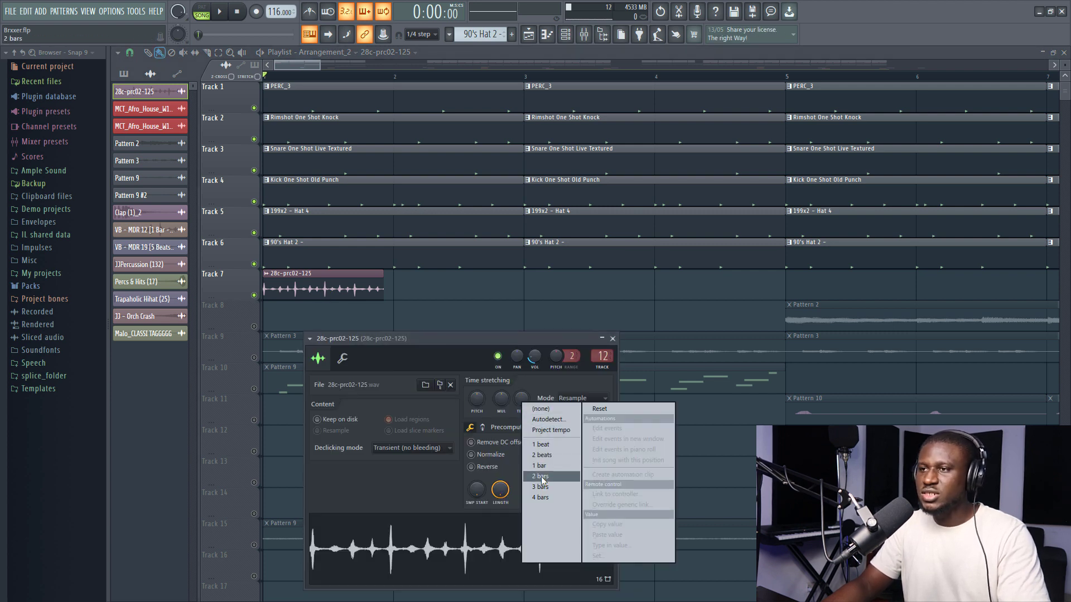
click(541, 465)
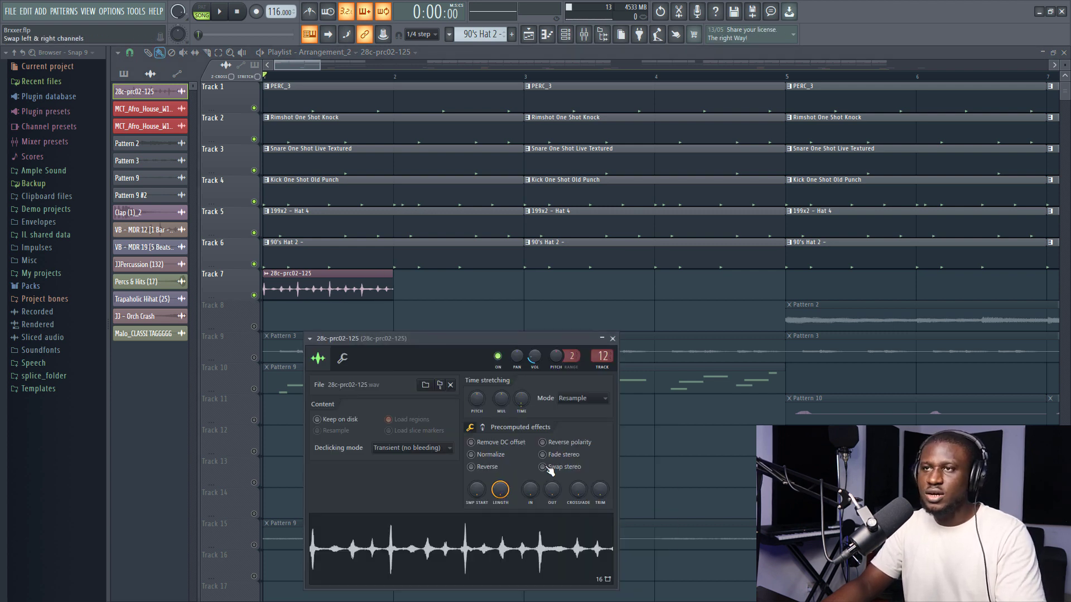
right_click(523, 404)
click(543, 417)
Make resizing audio clips stretch the audio.
click(304, 288)
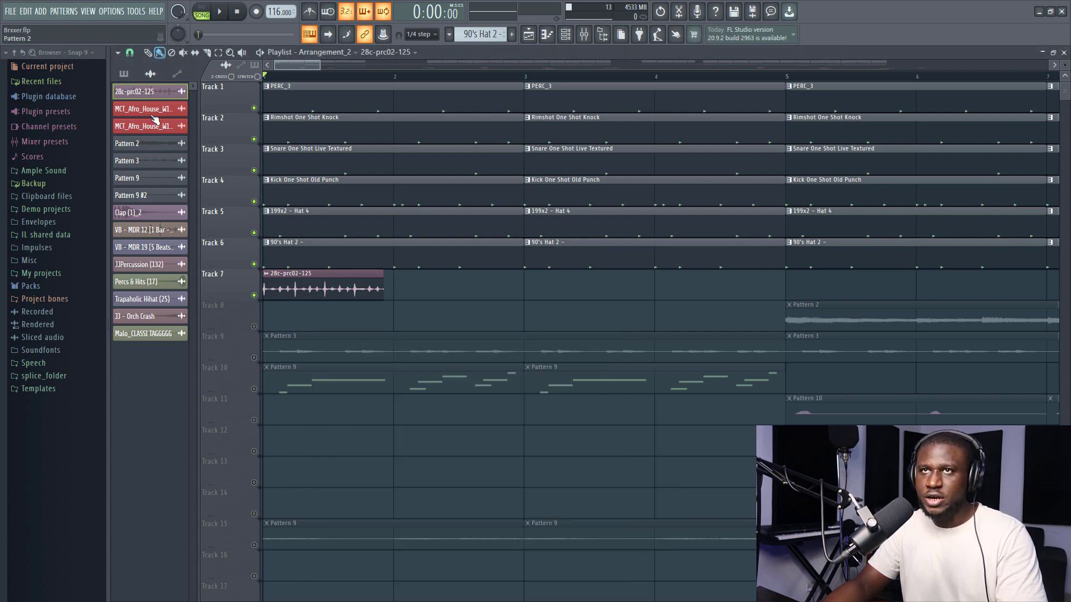
click(129, 53)
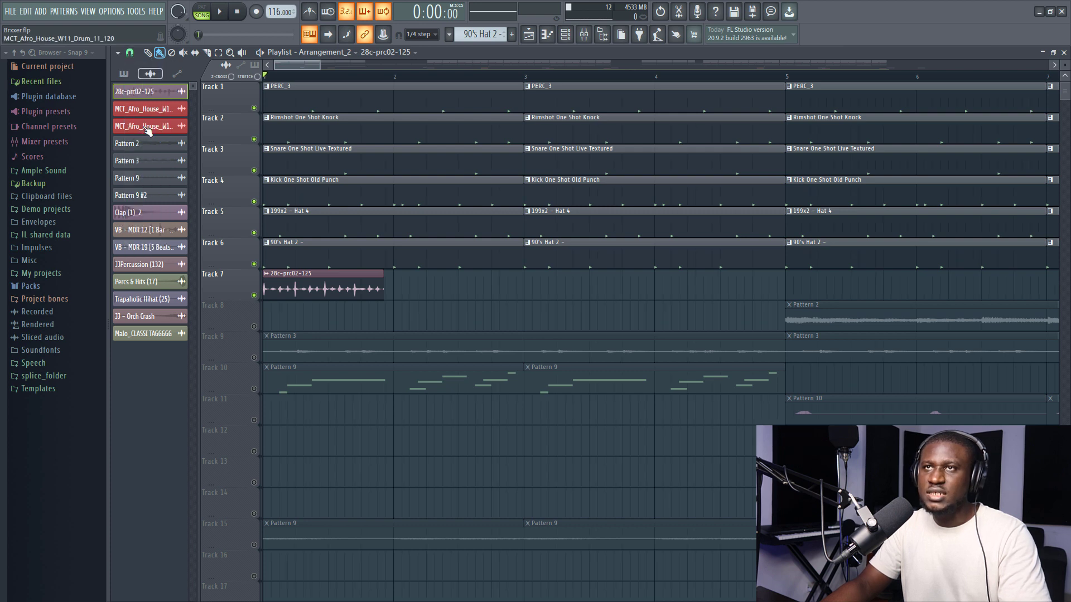
click(146, 128)
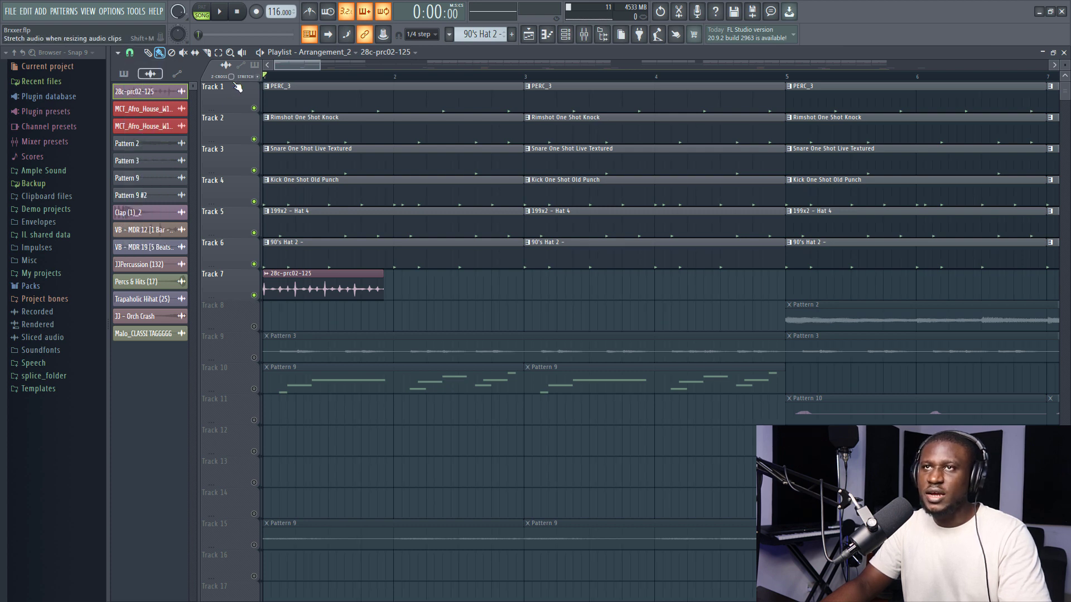
click(255, 66)
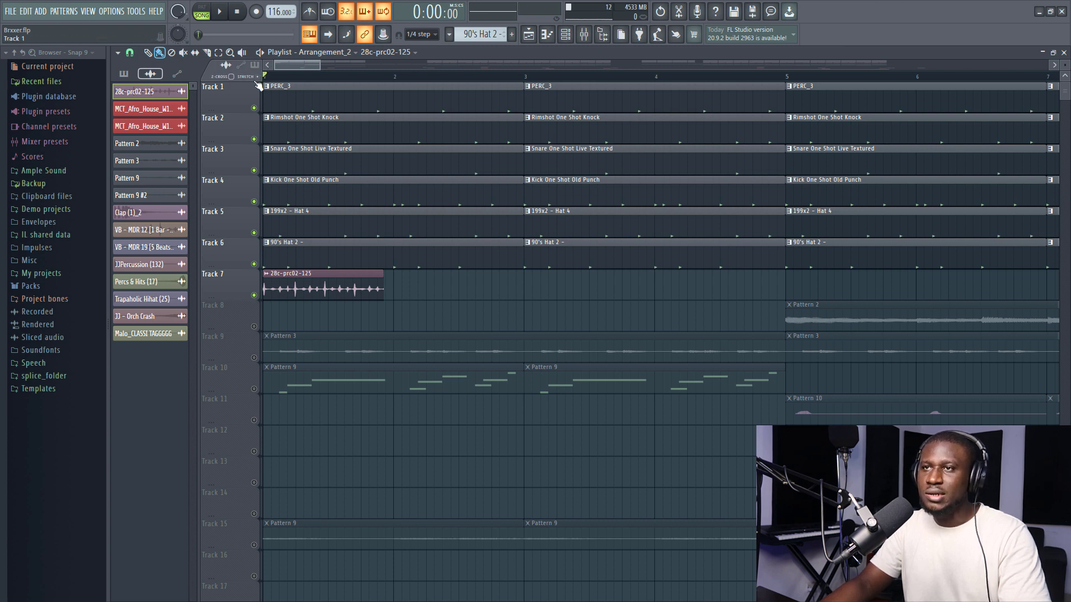
Stretch the Track 7 clip to bar 2 and longer, then shorten it to one bar.
drag(382, 289, 393, 290)
key(space)
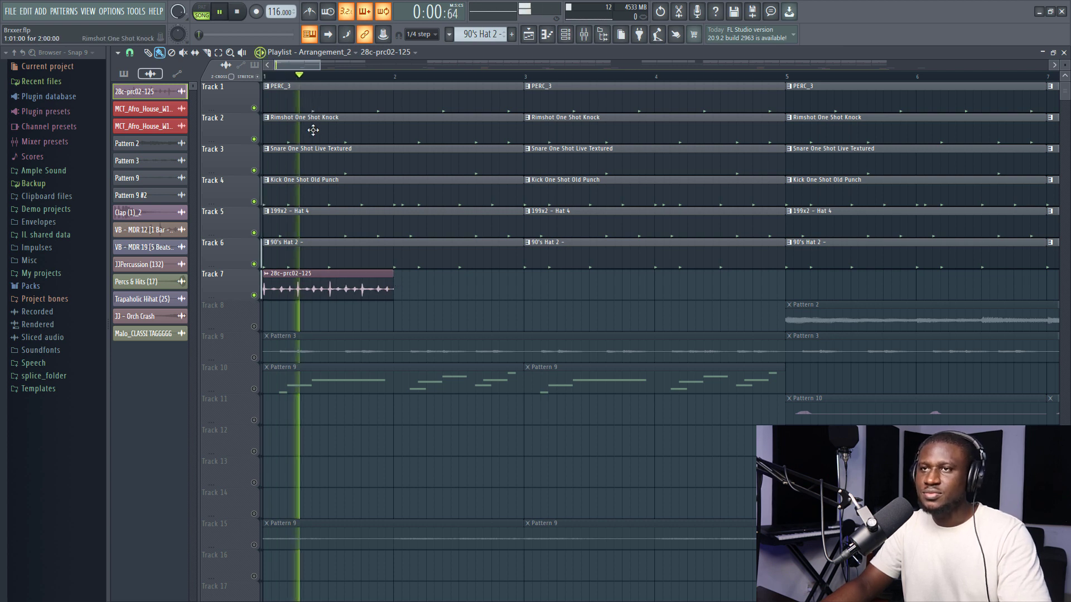
key(space)
drag(393, 289, 521, 287)
key(space)
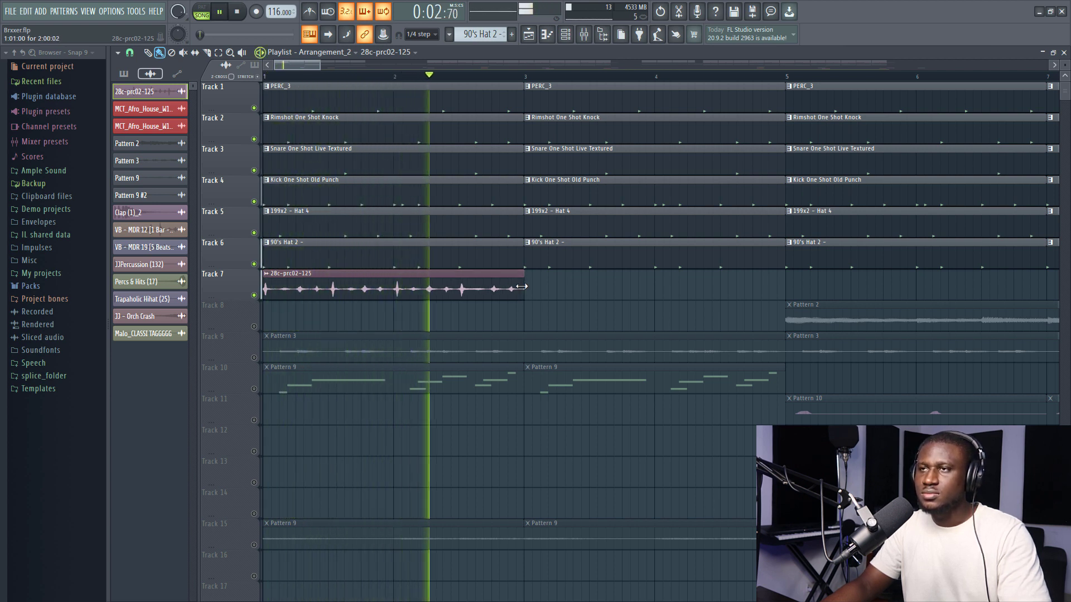
key(space)
drag(521, 287, 390, 312)
key(space)
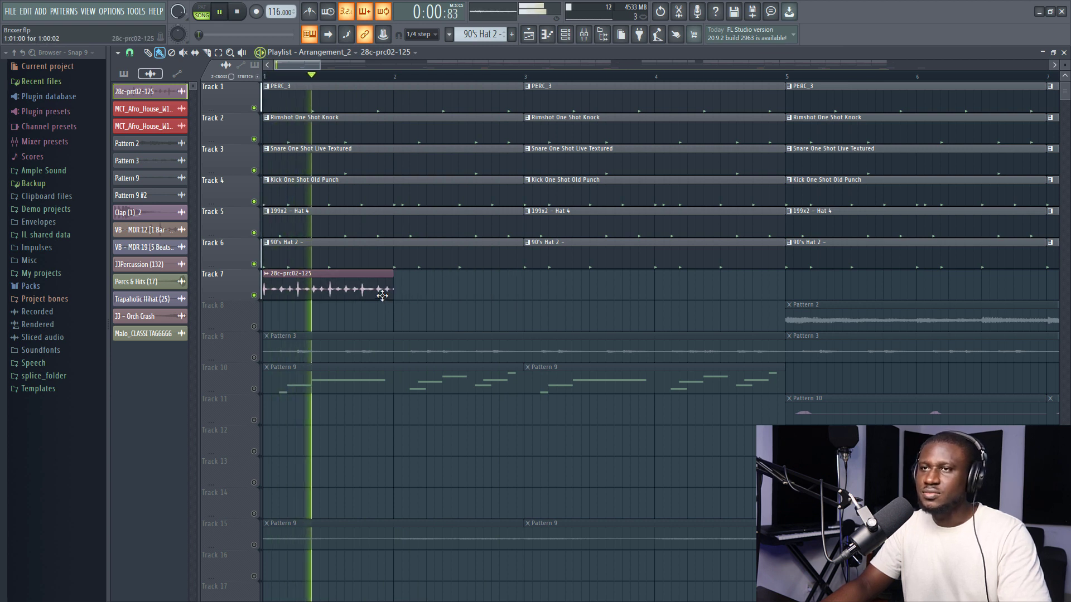
key(space)
Paint a copy at bar 2, copy both clips to bars 3–4, and play the loop.
scroll(382, 295, up, 3)
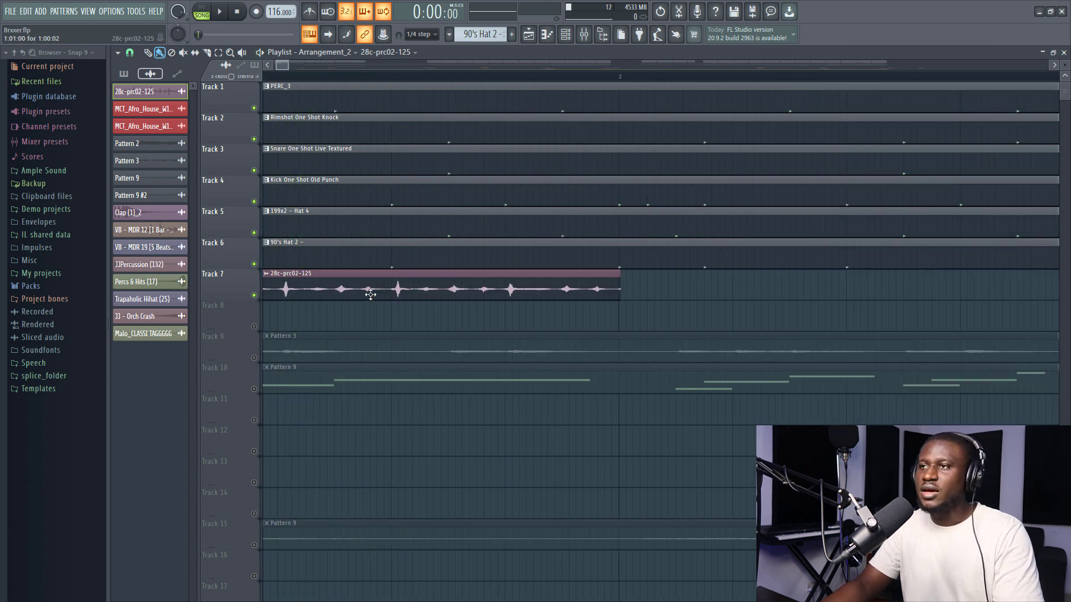
click(789, 282)
scroll(587, 303, down, 2)
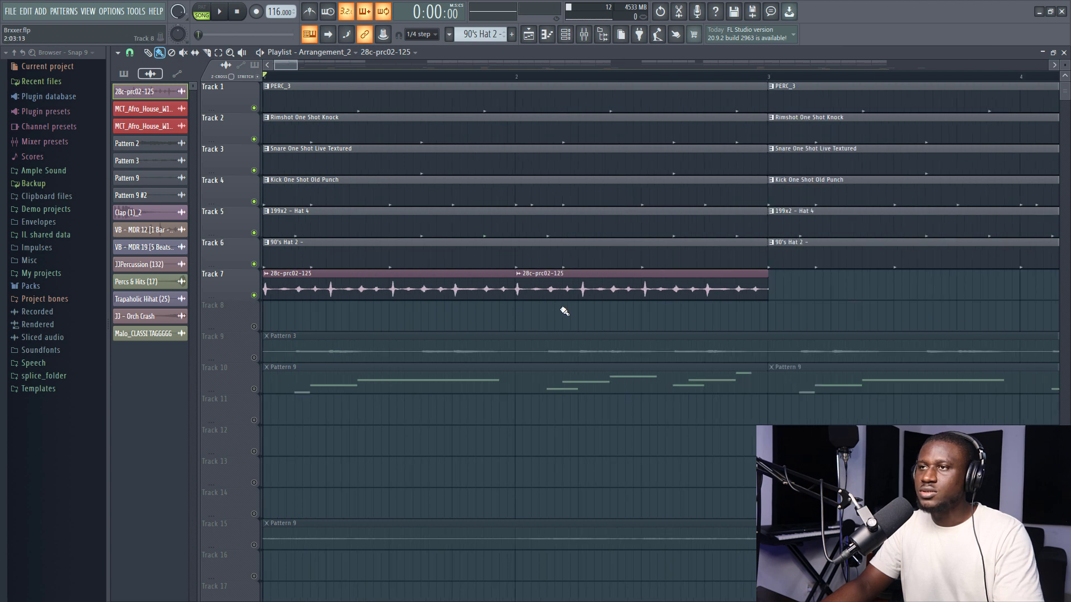
drag(574, 306, 834, 296)
key(space)
scroll(485, 77, down, 3)
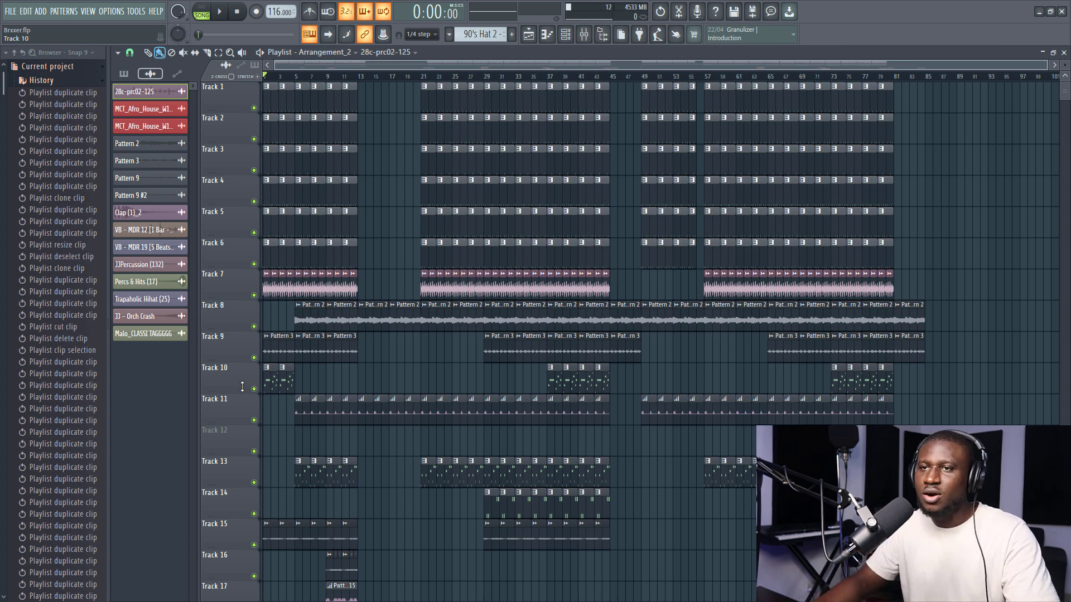
Switch Track 12 to an audio track on Insert 30, then undo a test Pattern 10 clip move.
right_click(229, 435)
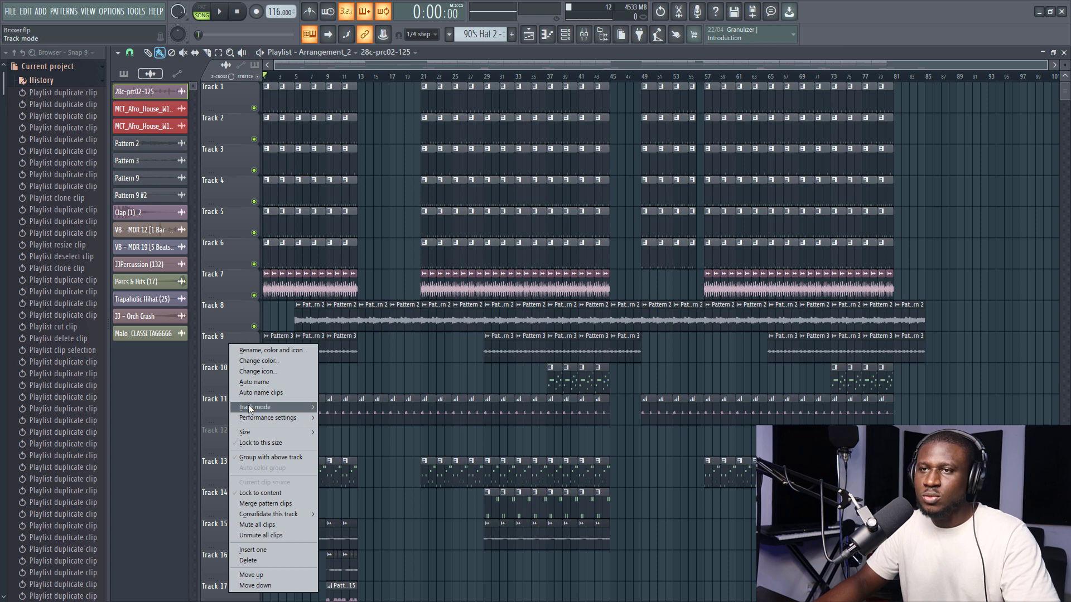
mouse_move(250, 407)
mouse_move(348, 419)
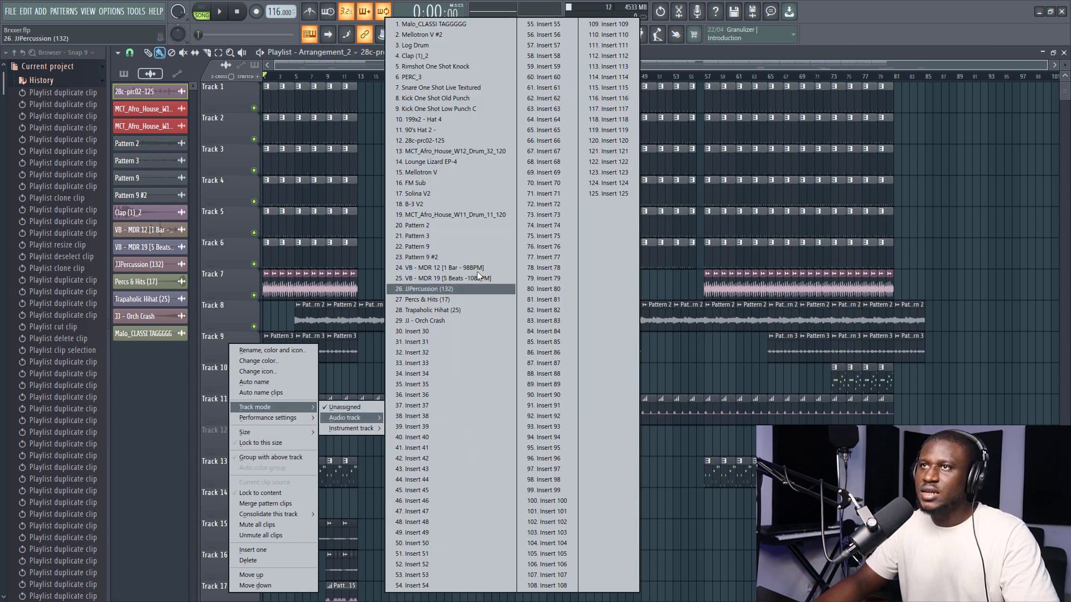
click(451, 331)
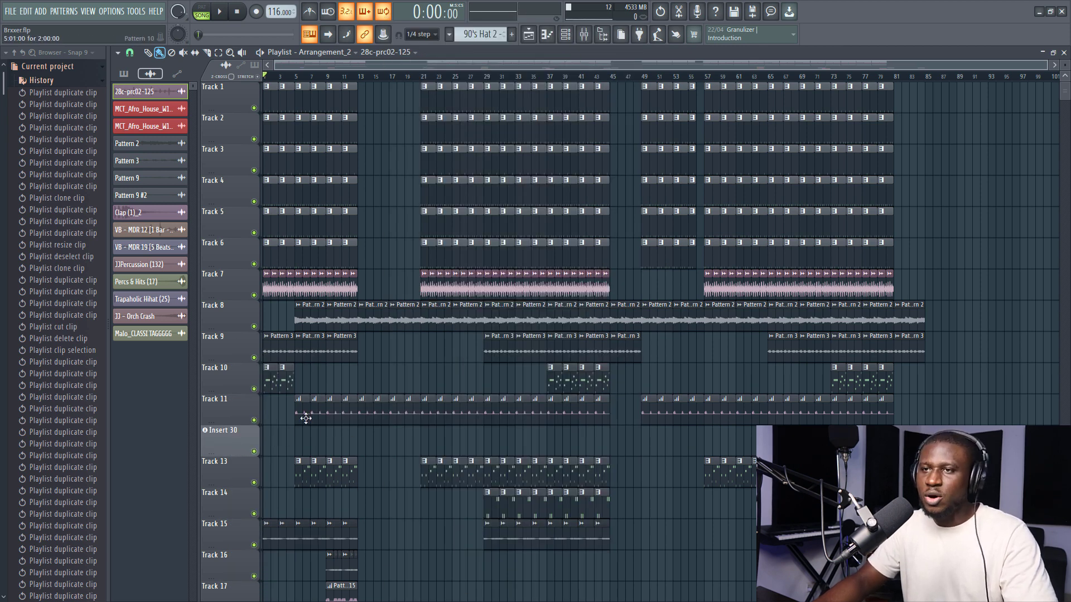
drag(299, 412, 298, 441)
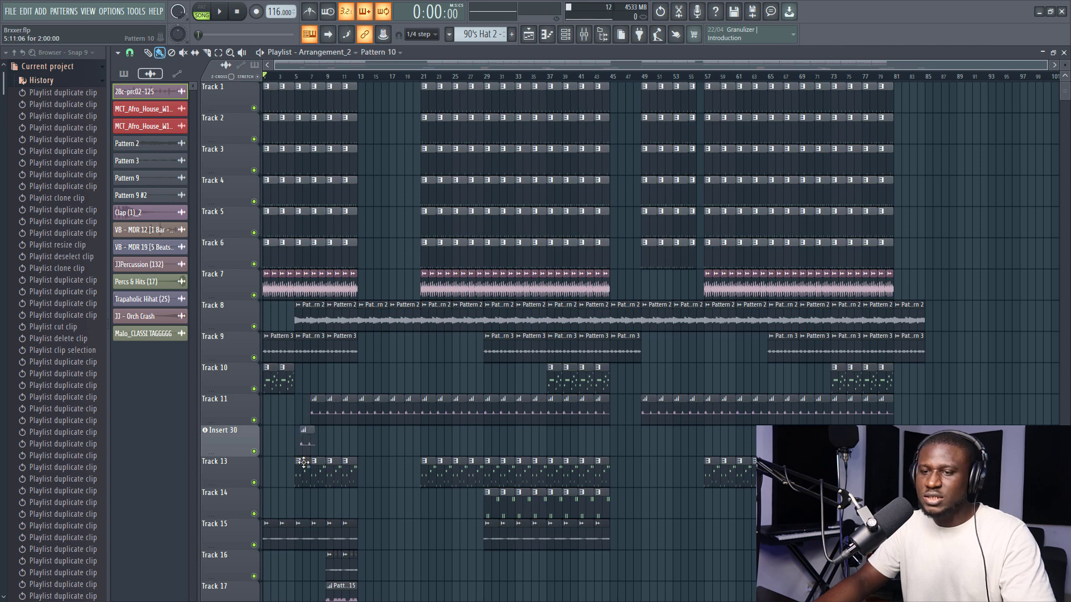
key(ctrl+z)
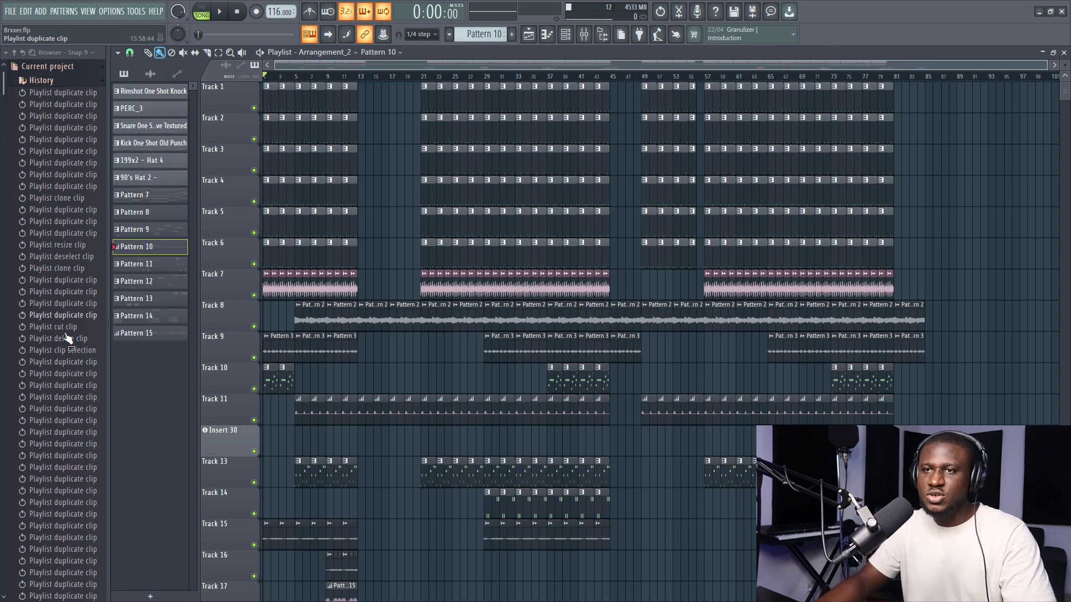
click(150, 73)
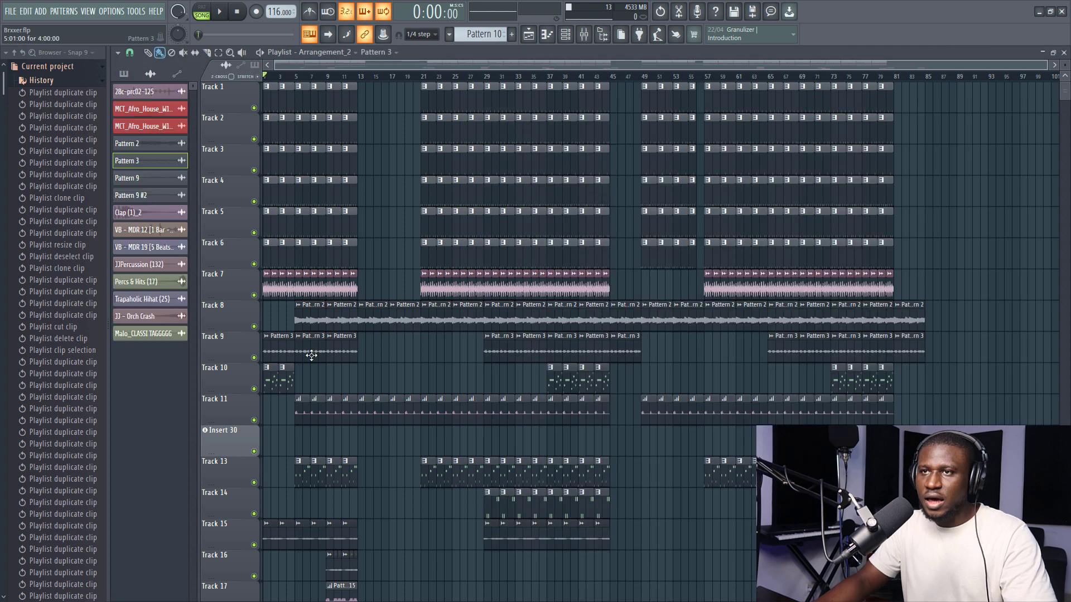
click(127, 160)
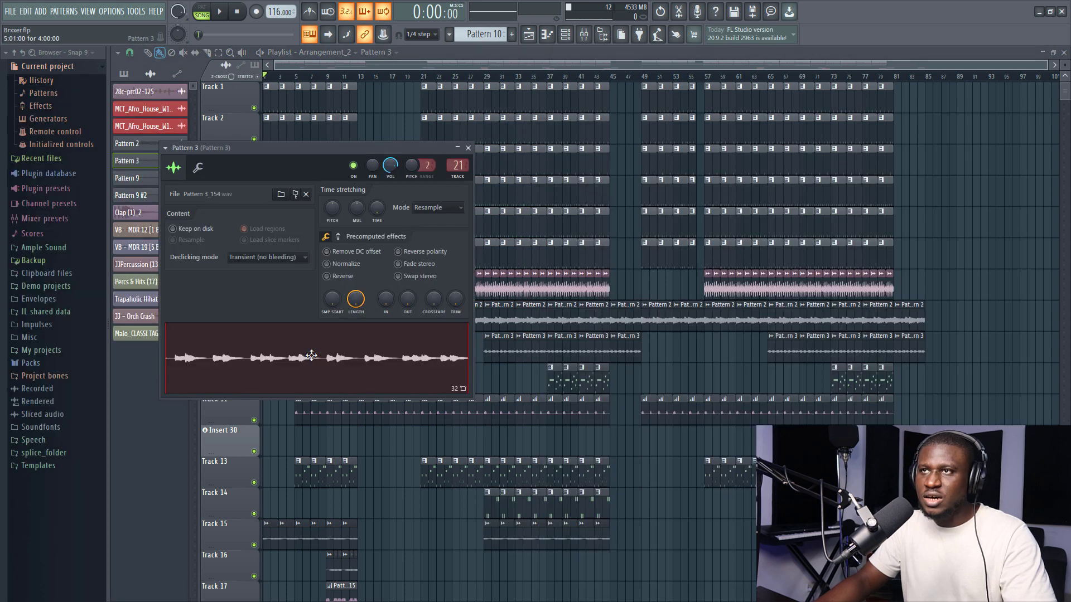
click(468, 148)
drag(302, 350, 309, 439)
double_click(310, 439)
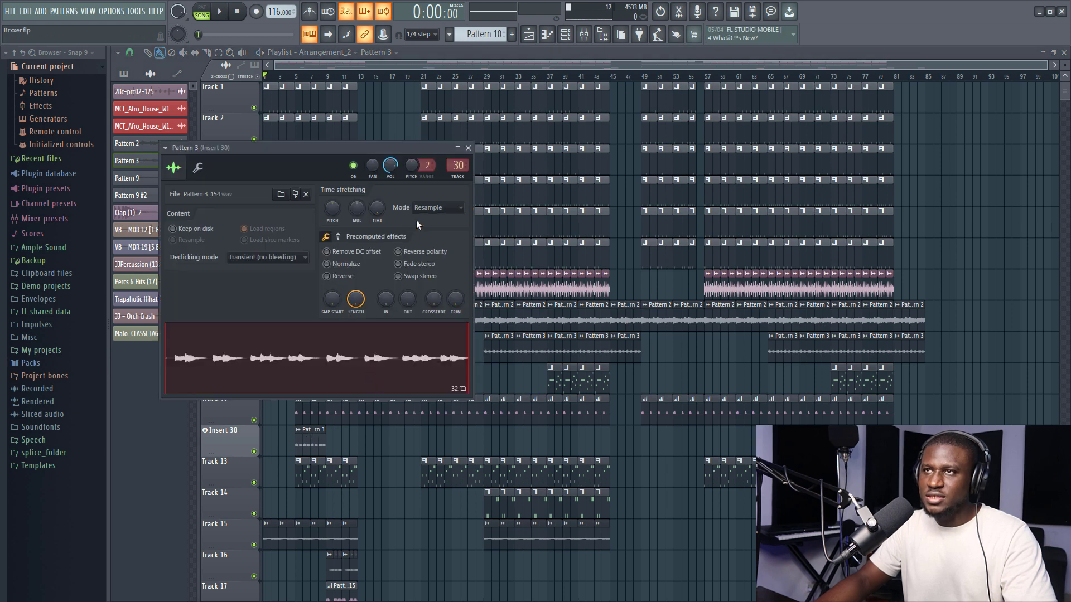
drag(318, 445, 318, 352)
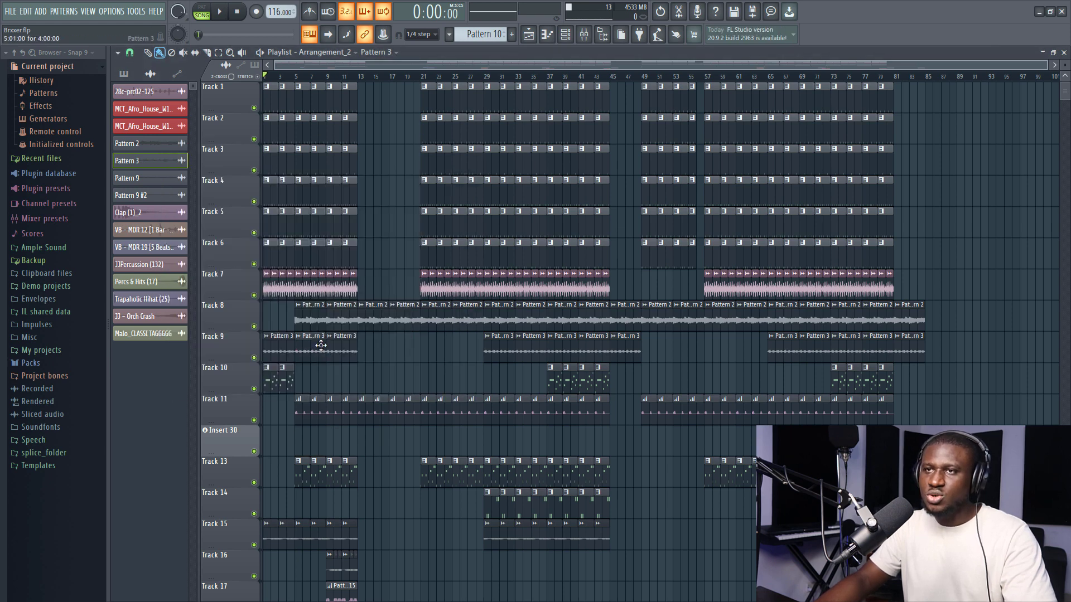
Set the Insert 30 track to instrument mode with Lounge Lizard EP-4.
right_click(217, 417)
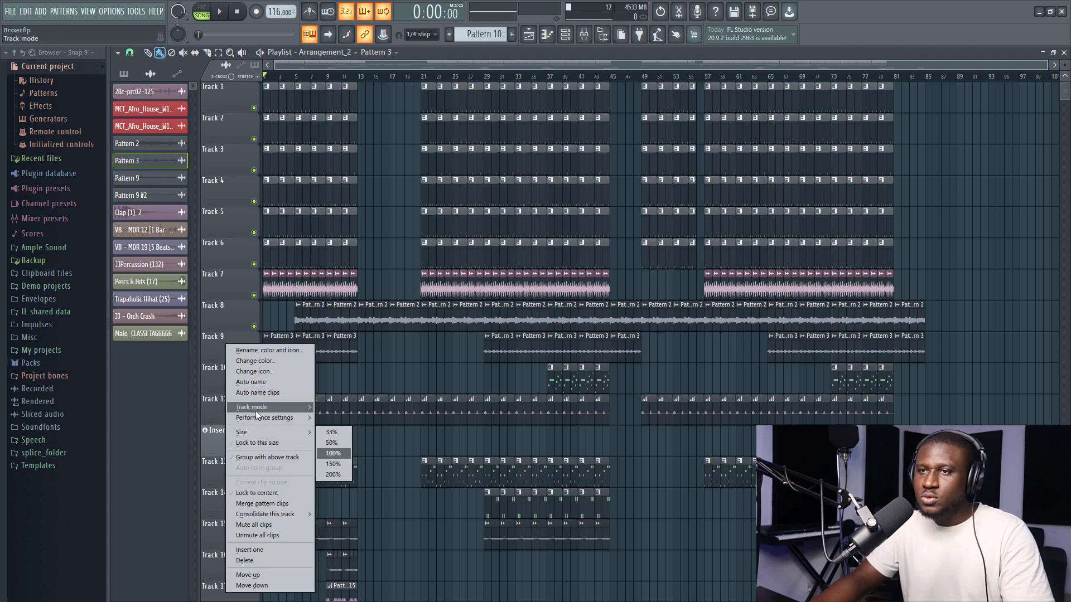
mouse_move(256, 411)
mouse_move(334, 429)
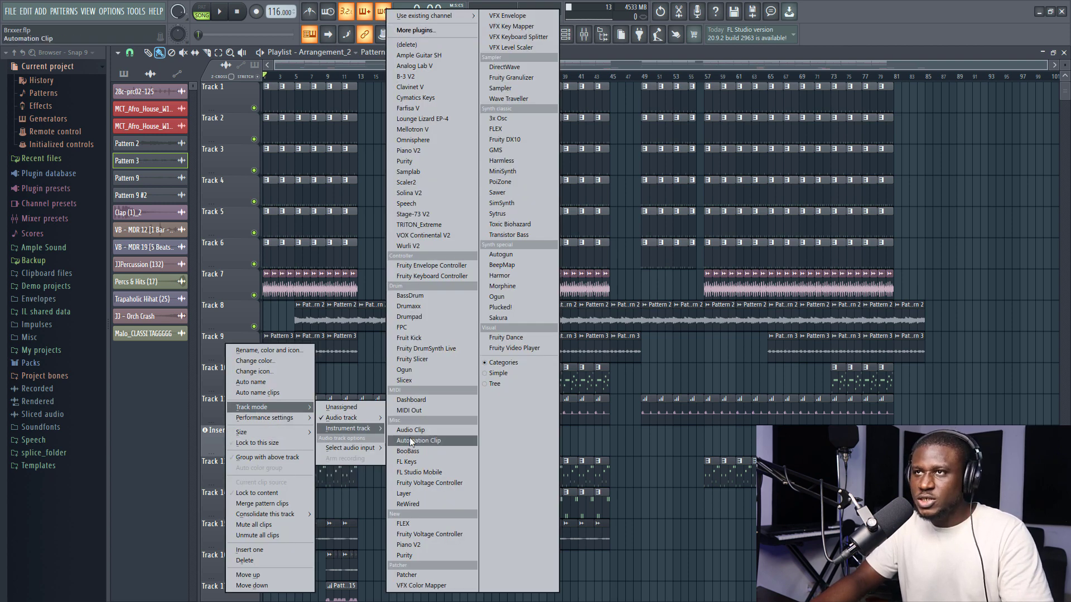
click(423, 118)
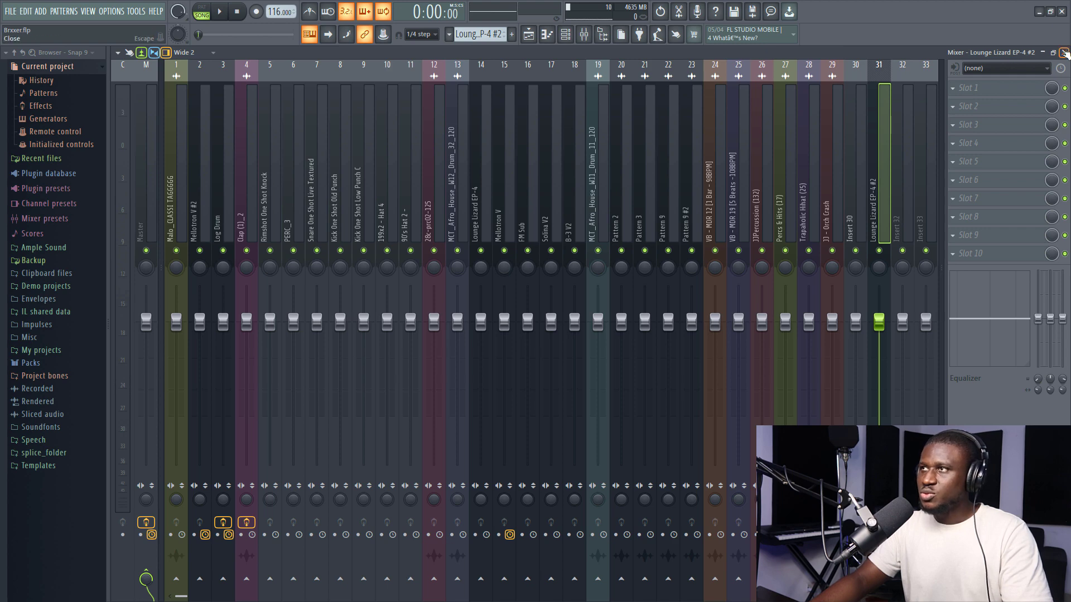
Close the mixer and plugin window, then arm and record a take on the instrument track.
click(1063, 52)
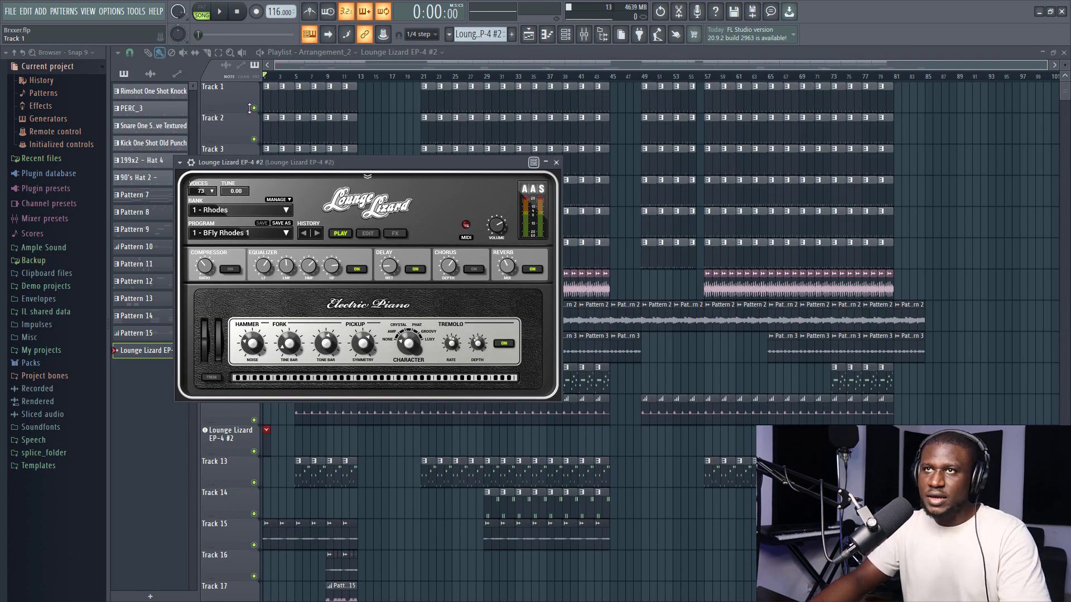
scroll(287, 78, up, 4)
key(Escape)
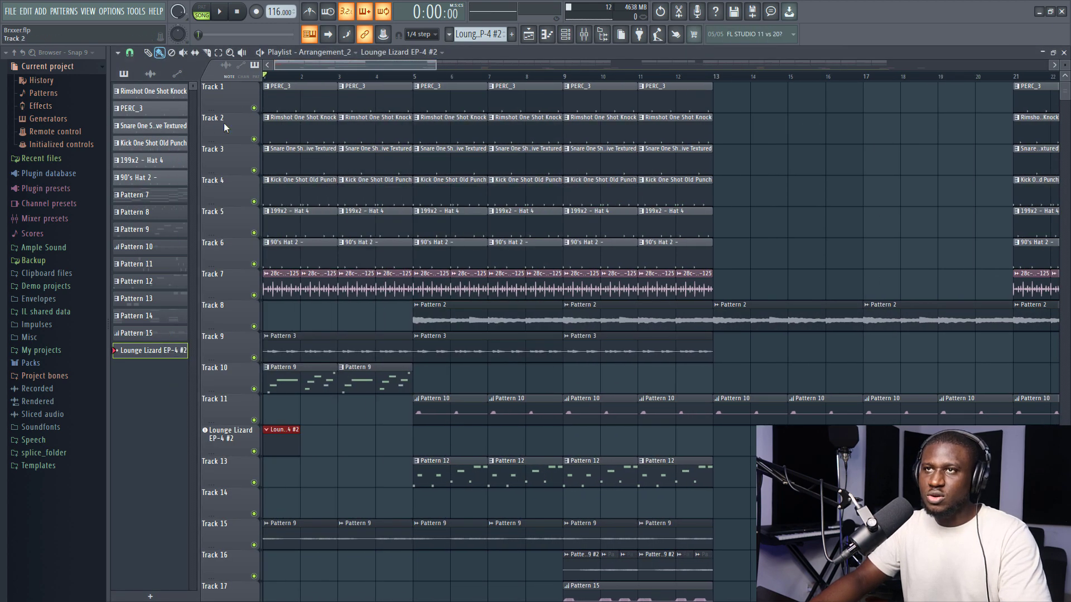
click(256, 11)
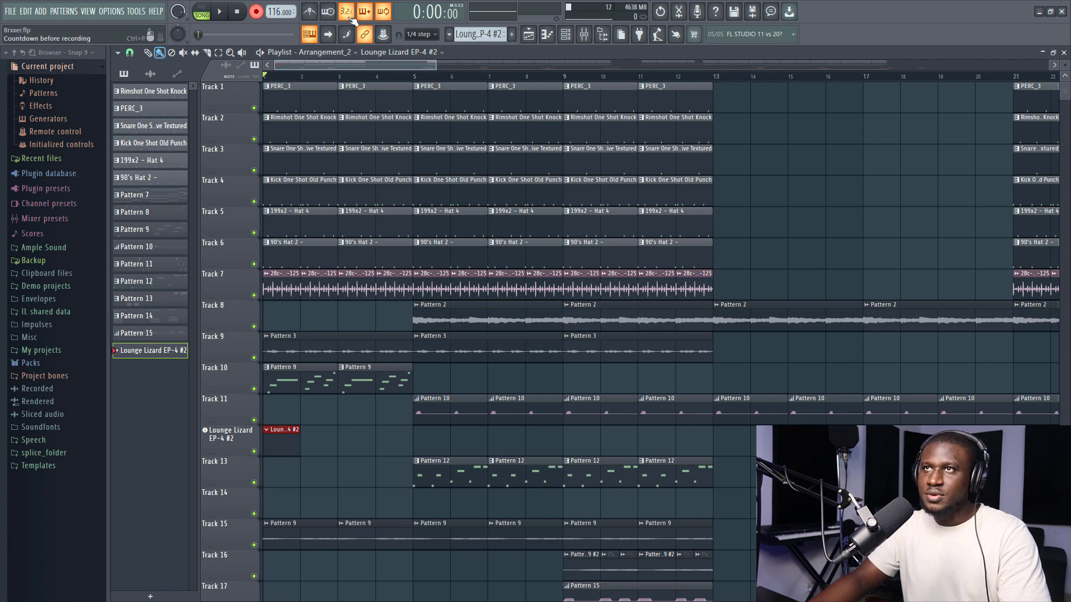
click(221, 12)
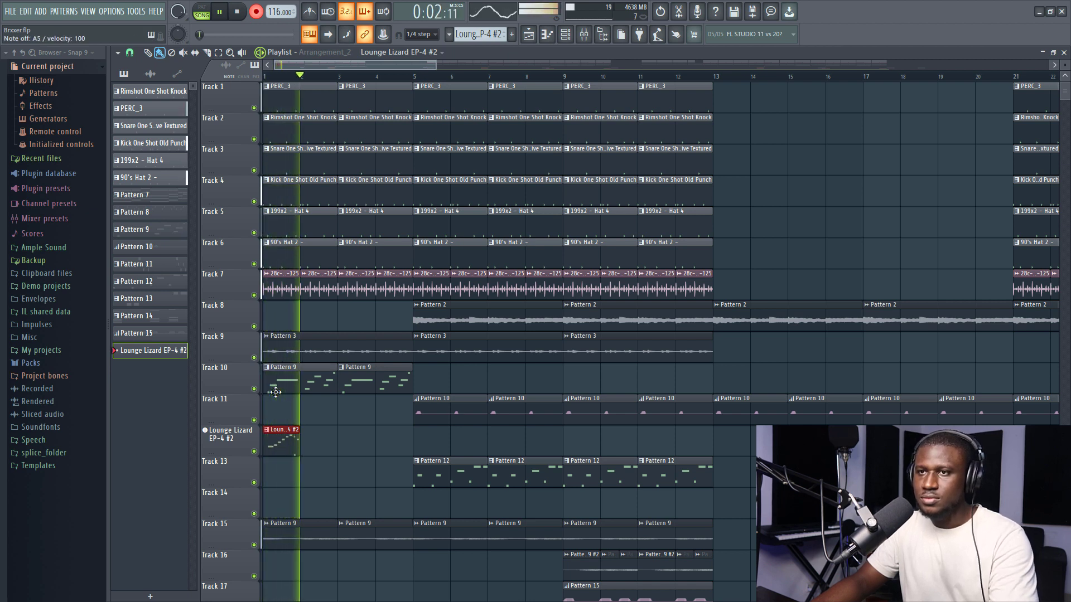
key(space)
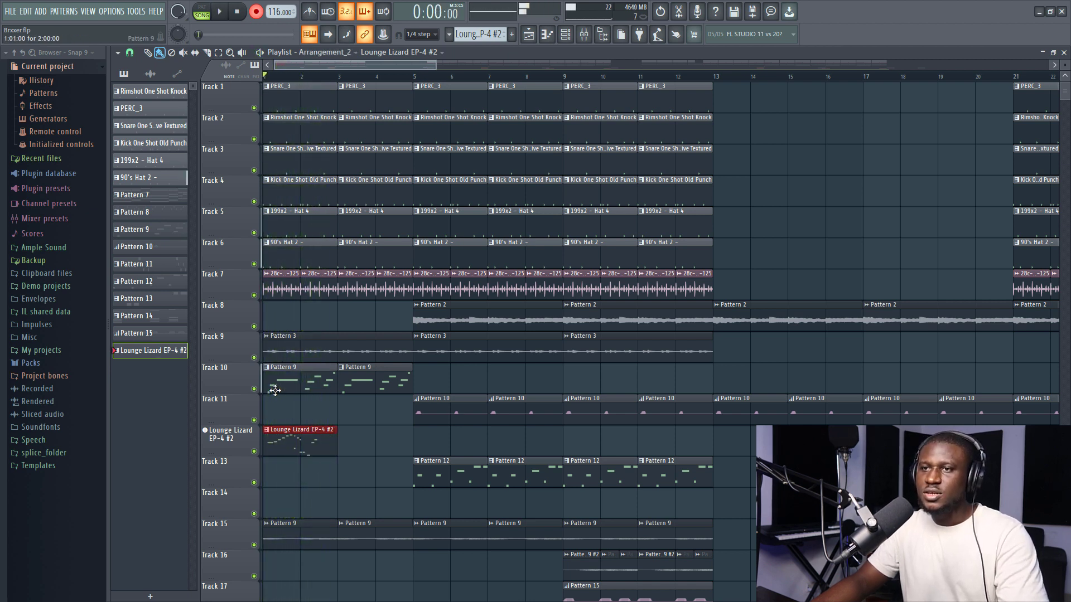
Open the recorded Lounge Lizard clip, then open, close and reopen the plugin from its track.
double_click(301, 440)
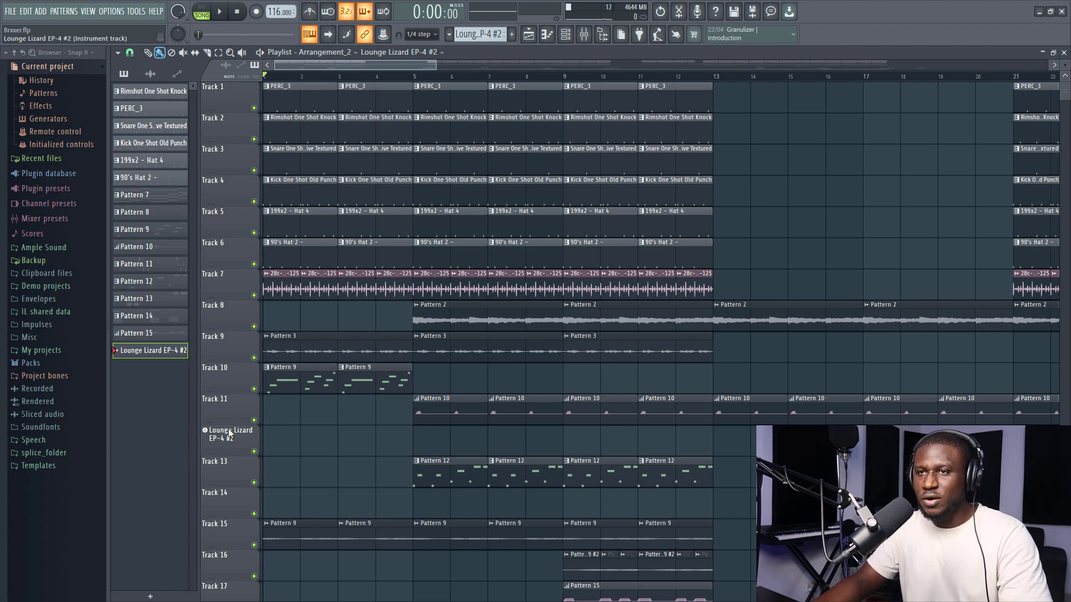
click(225, 442)
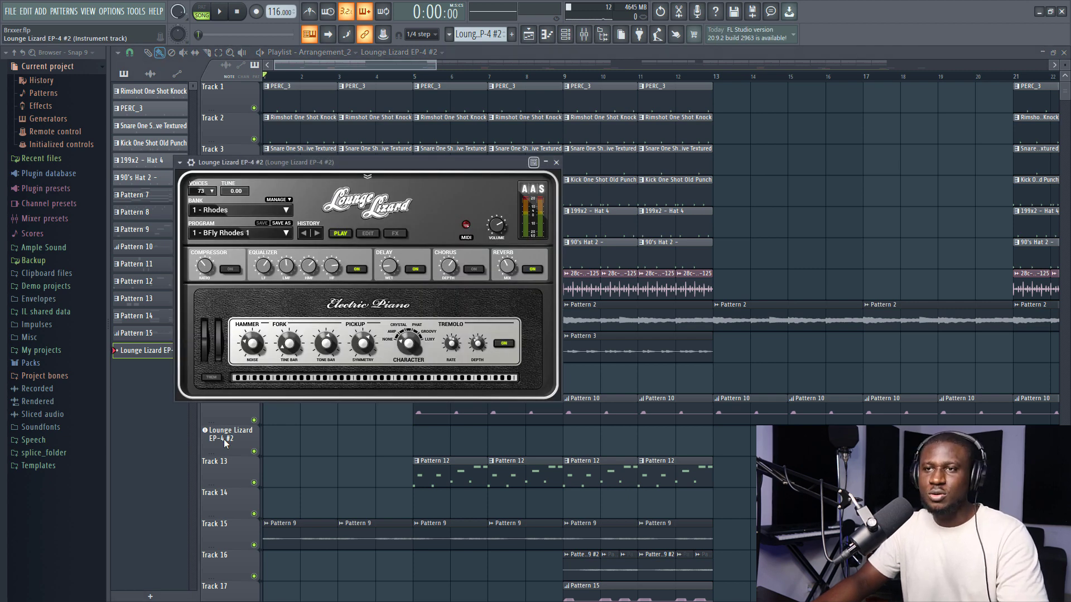
click(223, 440)
click(223, 440)
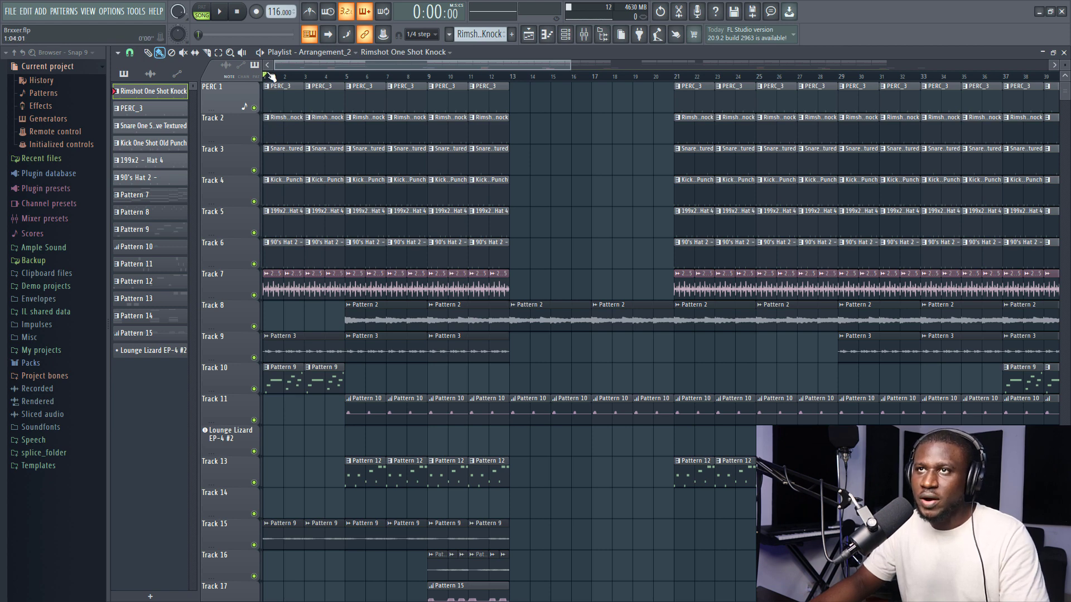
Rename Track 4, which holds the Kick One Shot Old Punch clips, to KICK.
scroll(282, 134, up, 5)
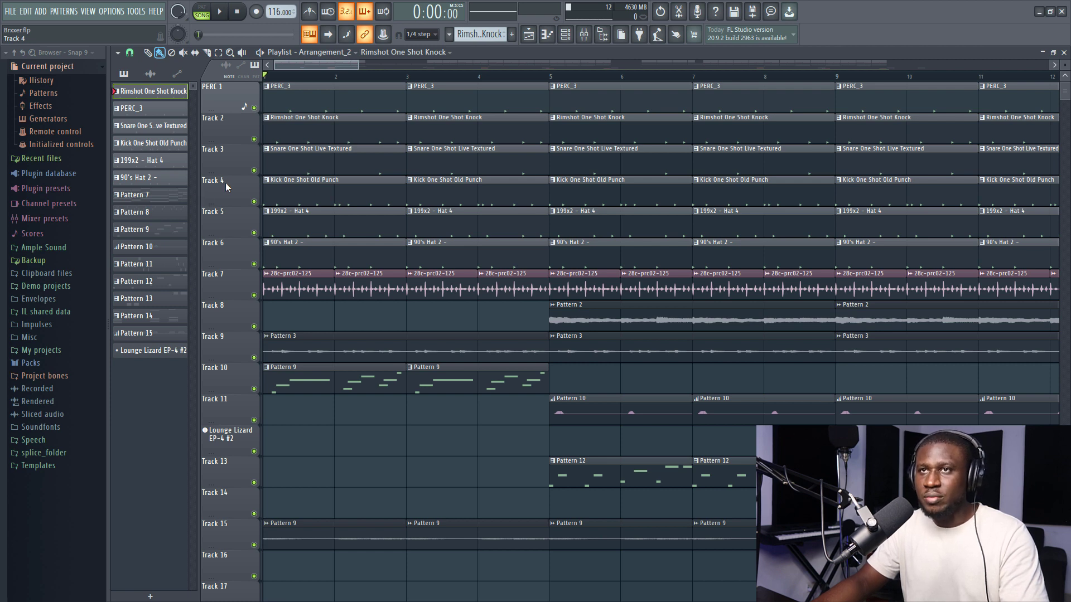
right_click(226, 183)
click(238, 180)
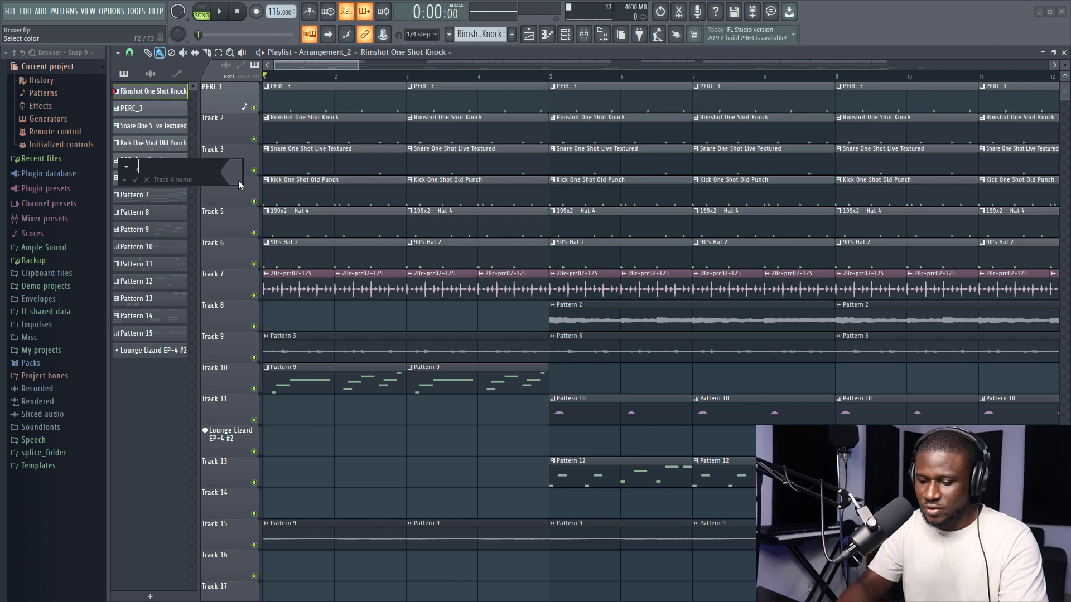
text(KICK)
key(Return)
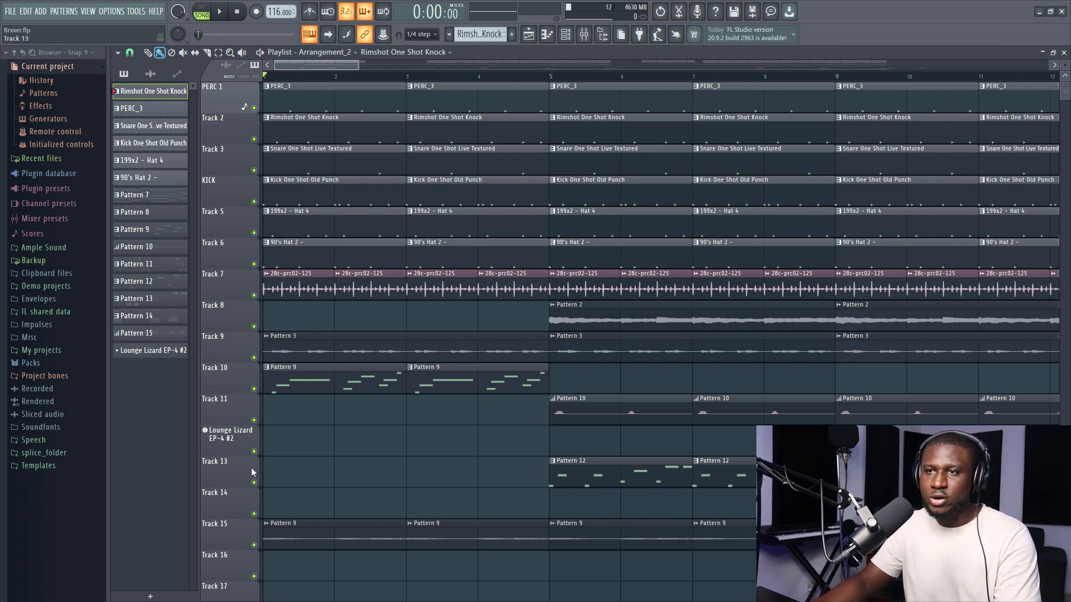
scroll(255, 494, down, 1)
scroll(256, 494, up, 1)
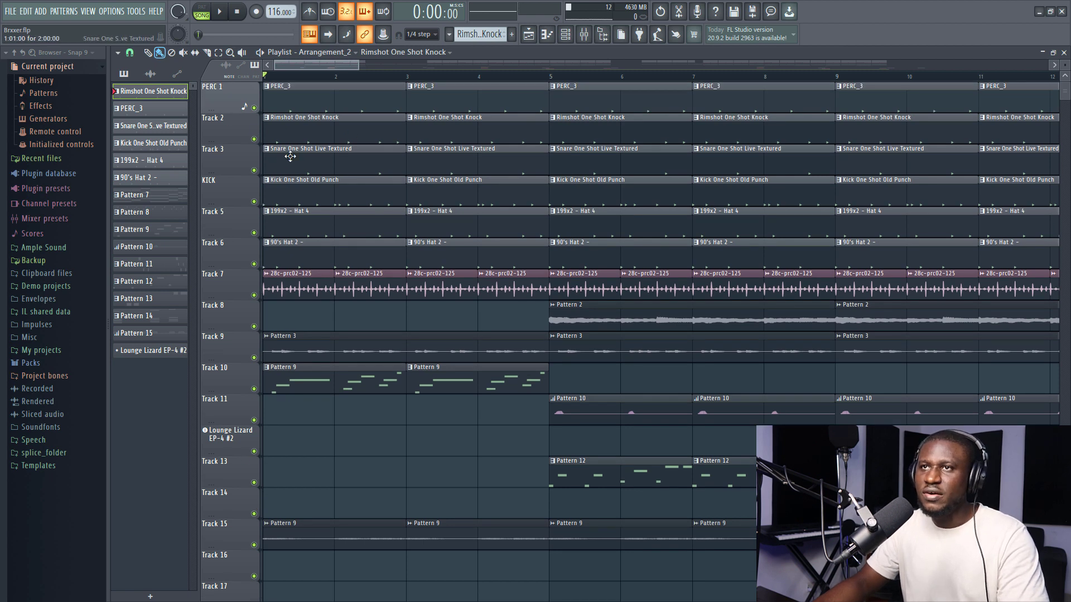
right_click(222, 182)
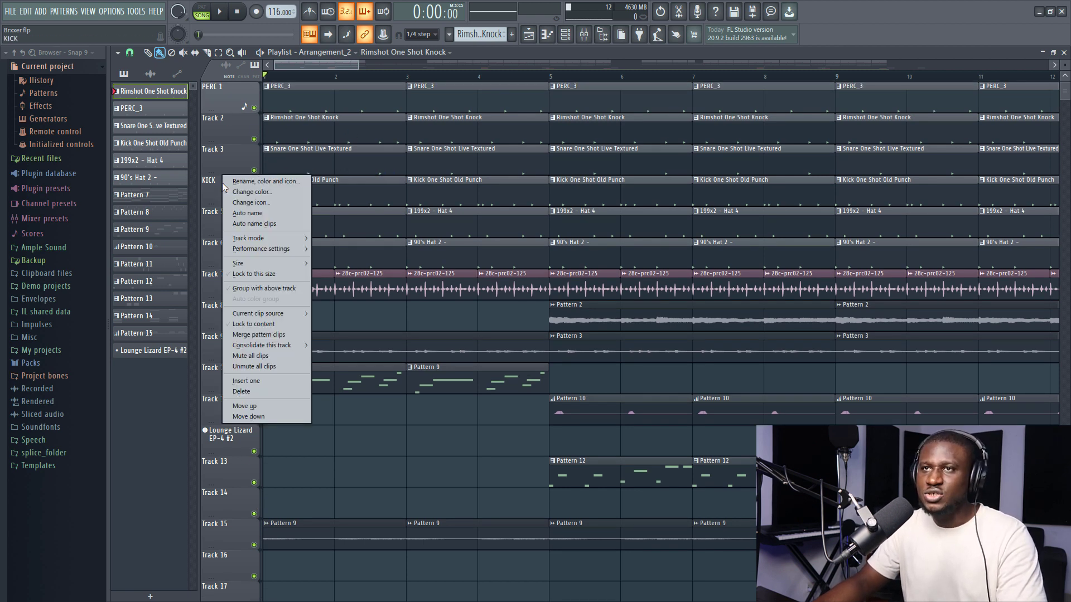
click(244, 213)
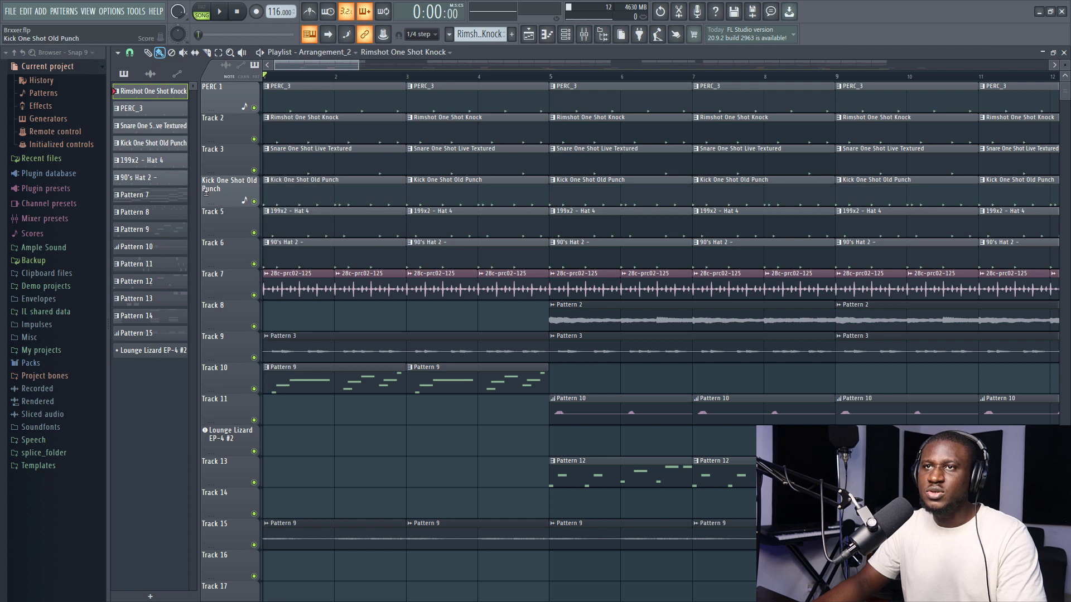
right_click(221, 223)
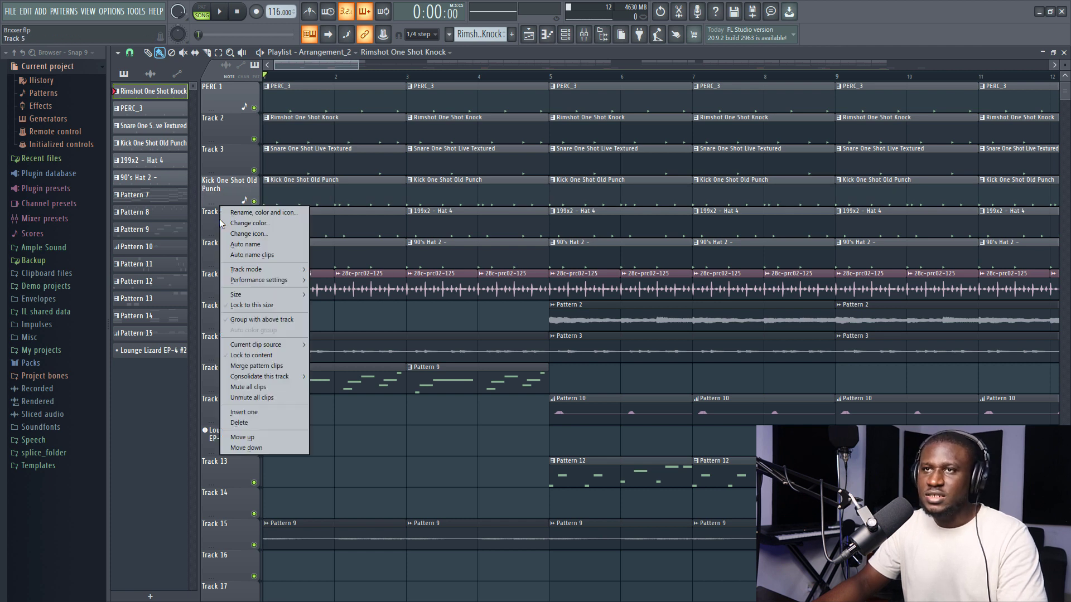
click(250, 245)
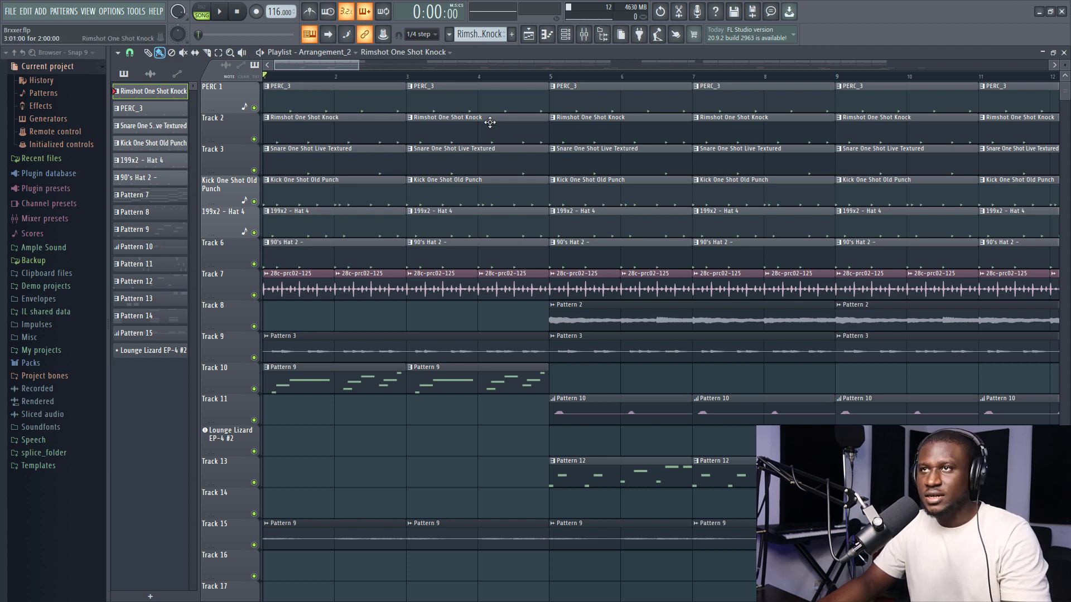
Rename Track 2 to PERC and auto-name all of its clips after the track.
right_click(222, 126)
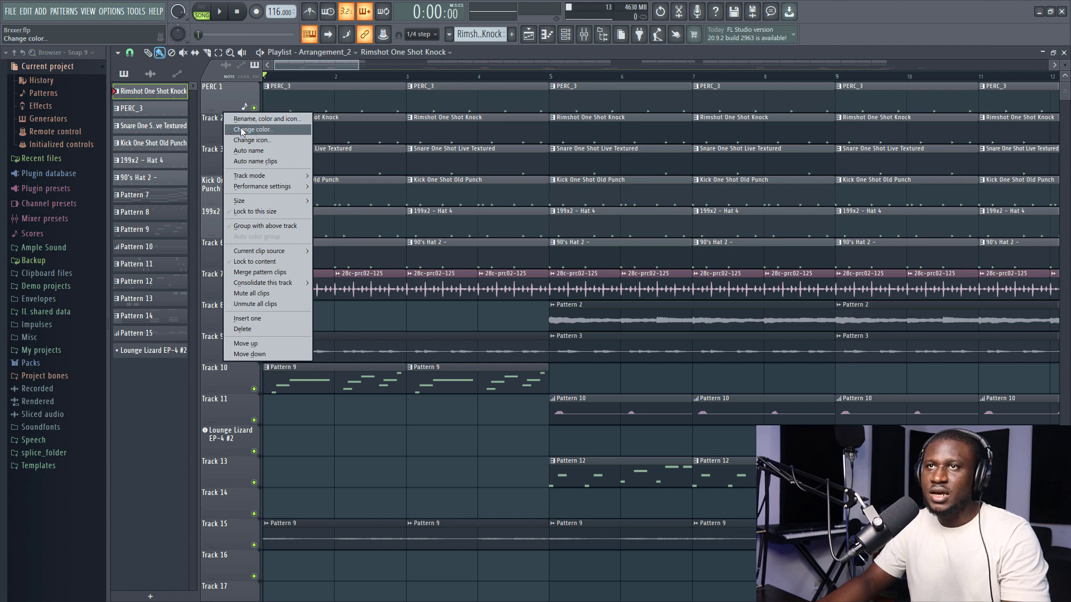
click(244, 120)
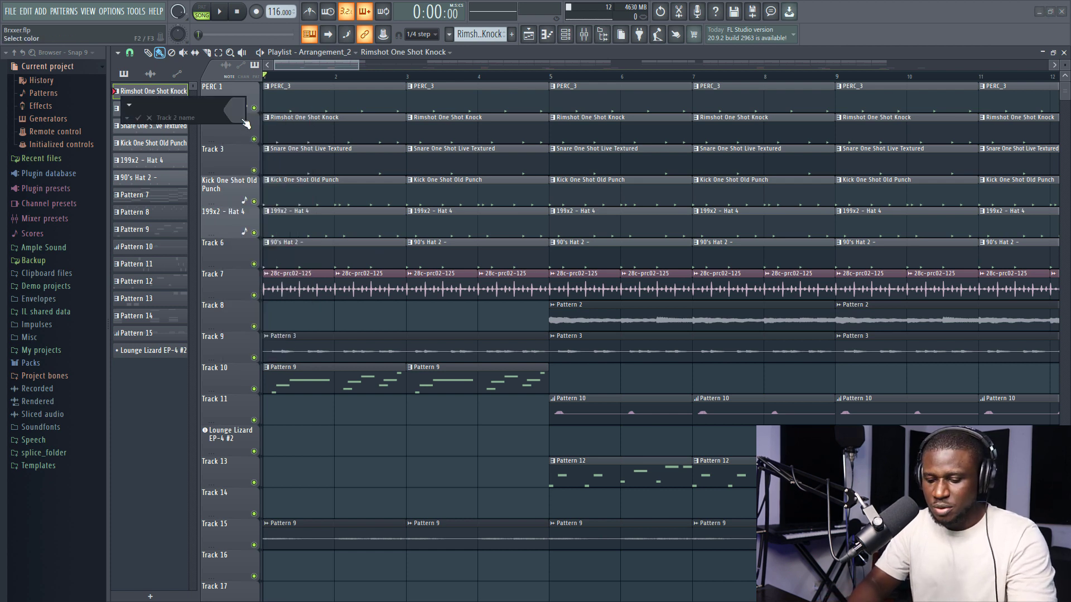
text(PERC #2)
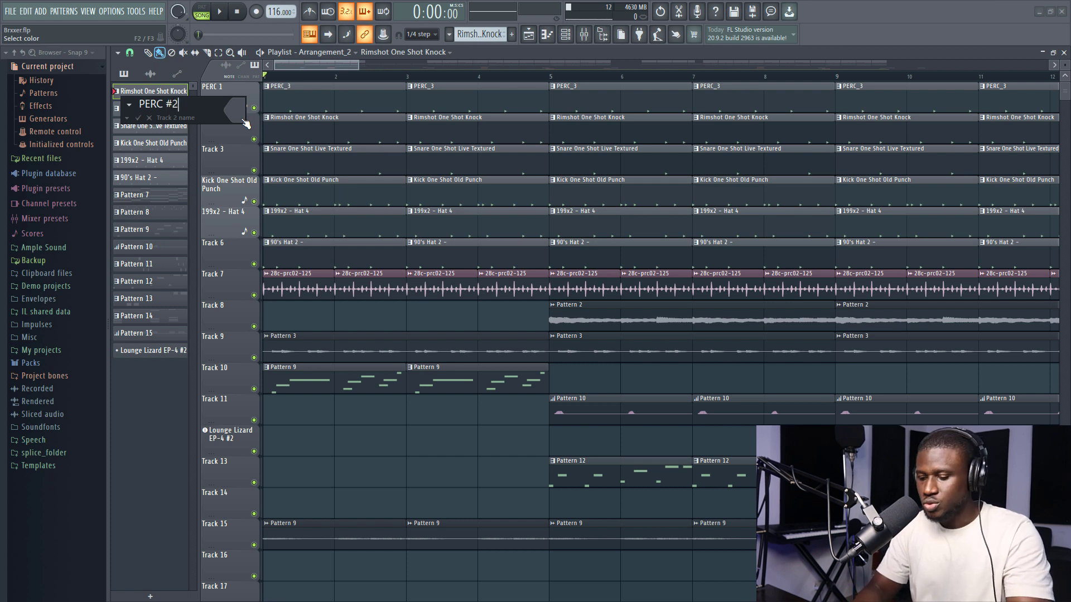
key(Return)
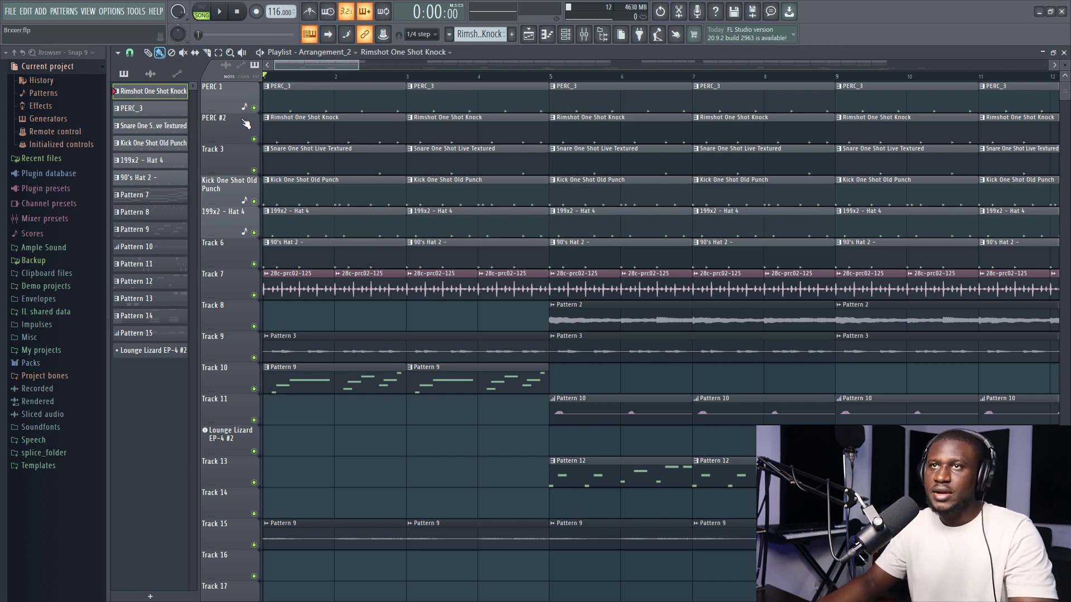
right_click(235, 133)
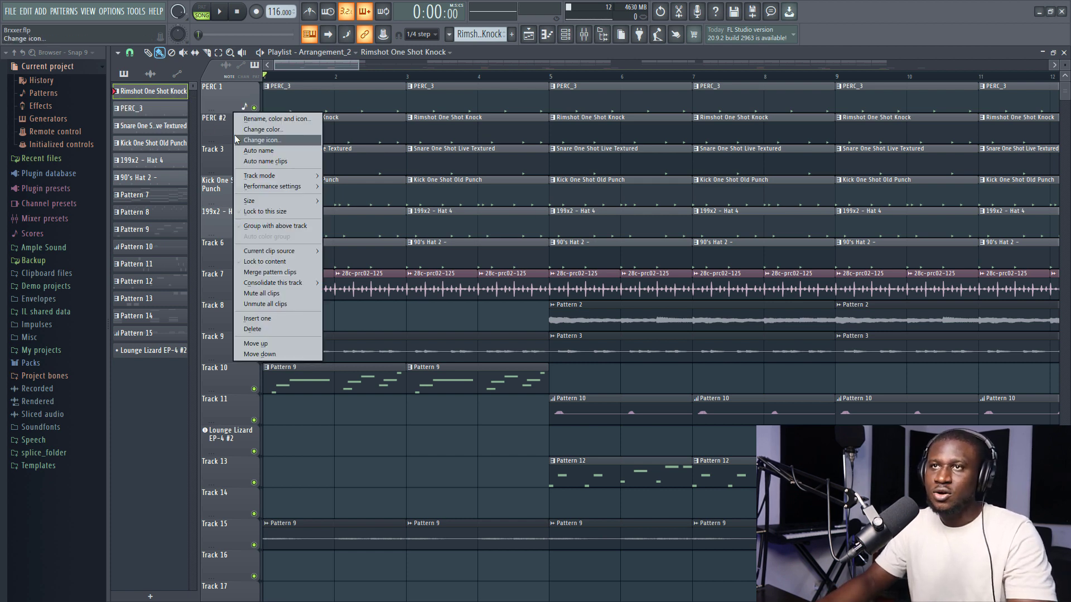
click(250, 161)
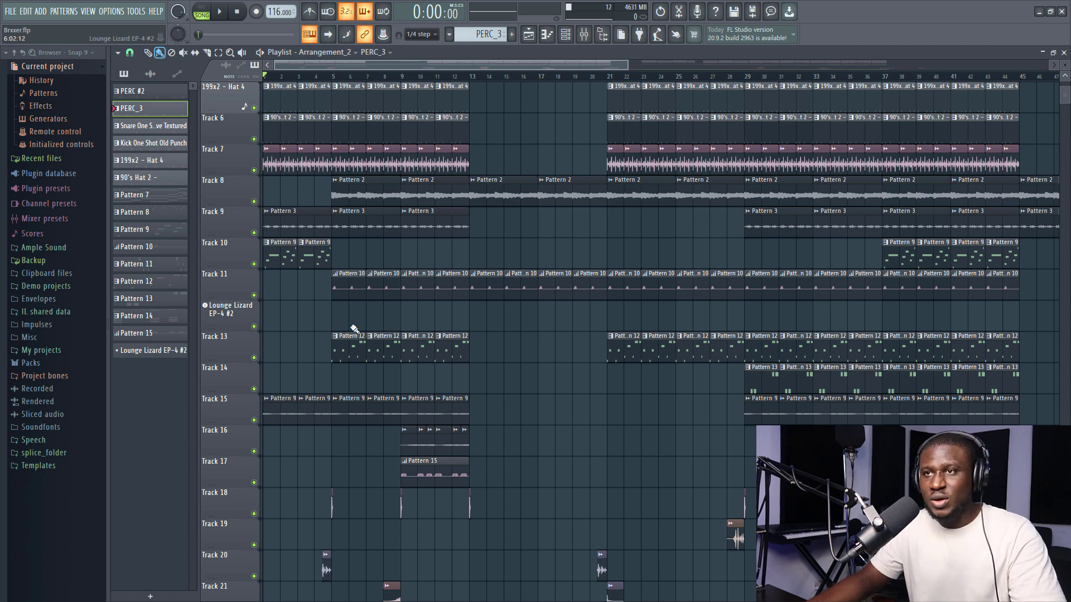
Play Pattern 12's FM Sub notes alone in PAT mode, then stop playback in the Playlist.
scroll(354, 328, up, 2)
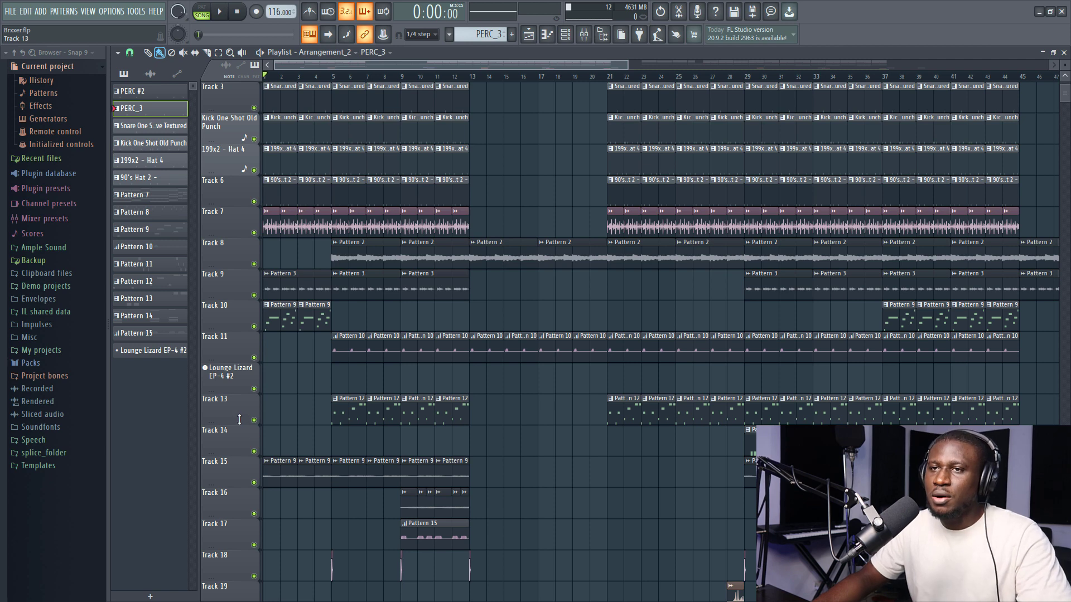
double_click(352, 414)
click(202, 7)
key(space)
click(524, 35)
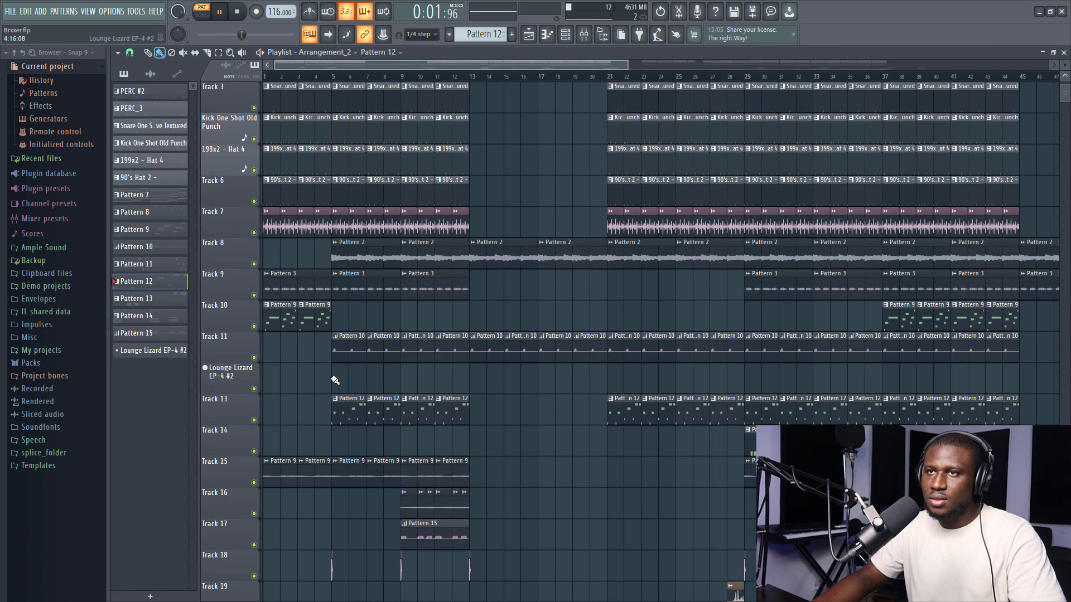
key(space)
Back in song mode at bar 5, consolidate Track 13 from track start and render the audio.
click(329, 74)
scroll(329, 74, up, 3)
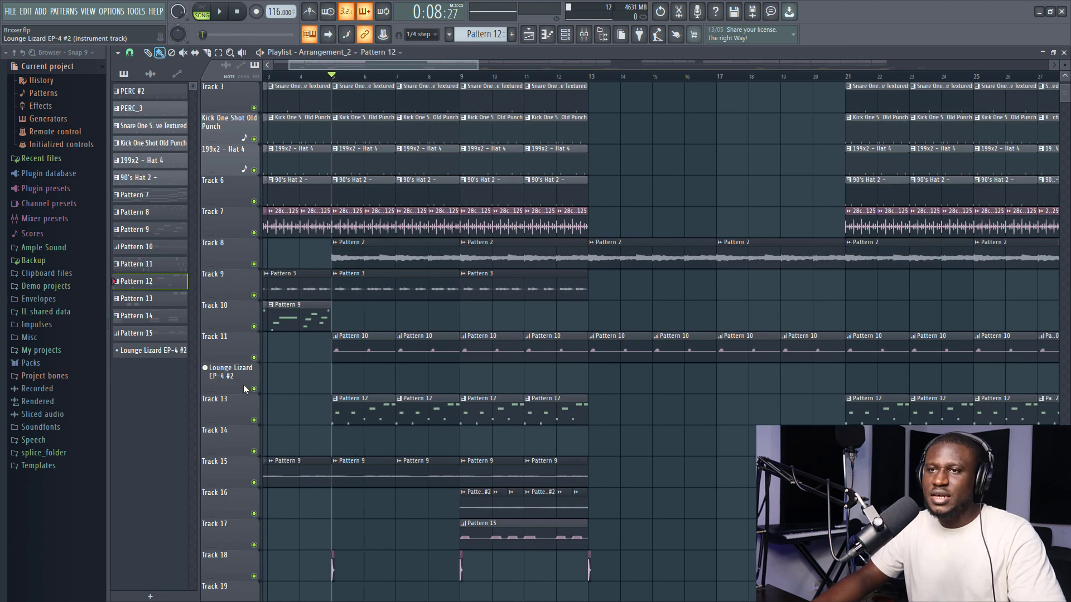
right_click(231, 399)
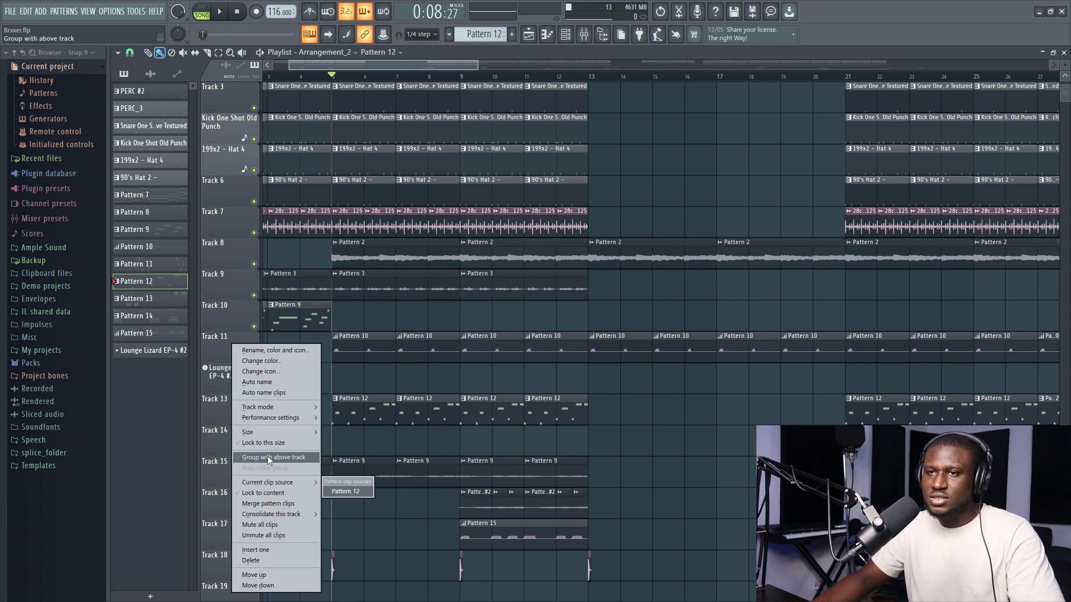
mouse_move(292, 515)
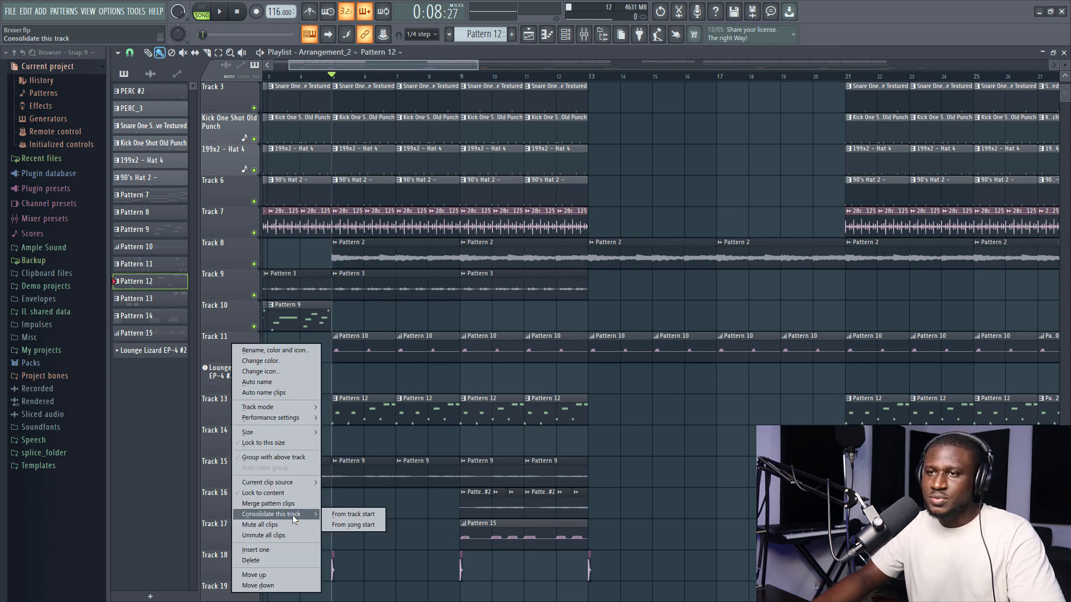
click(359, 516)
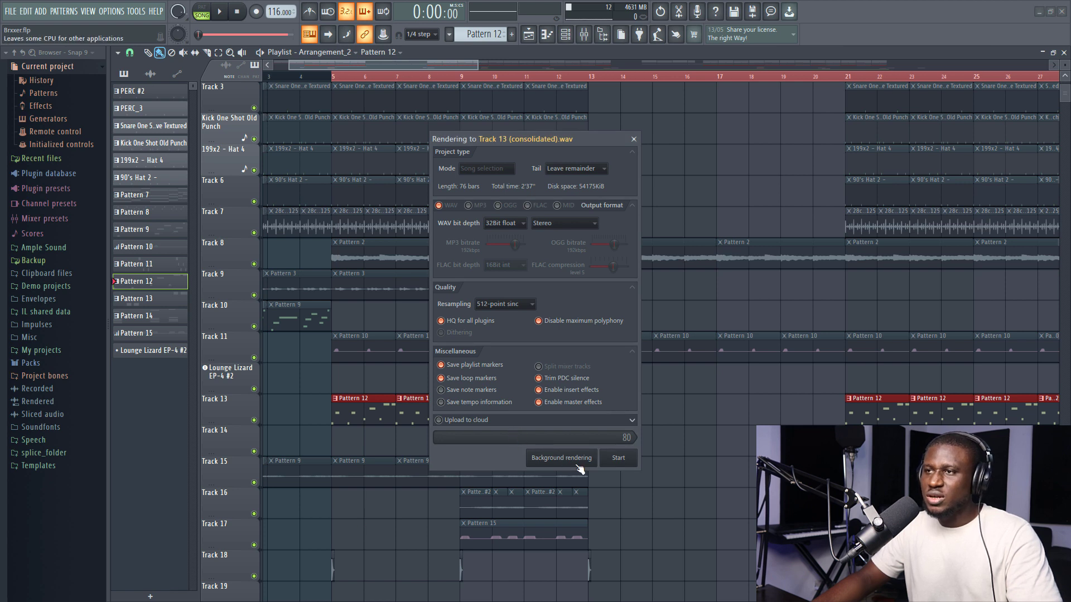
click(619, 460)
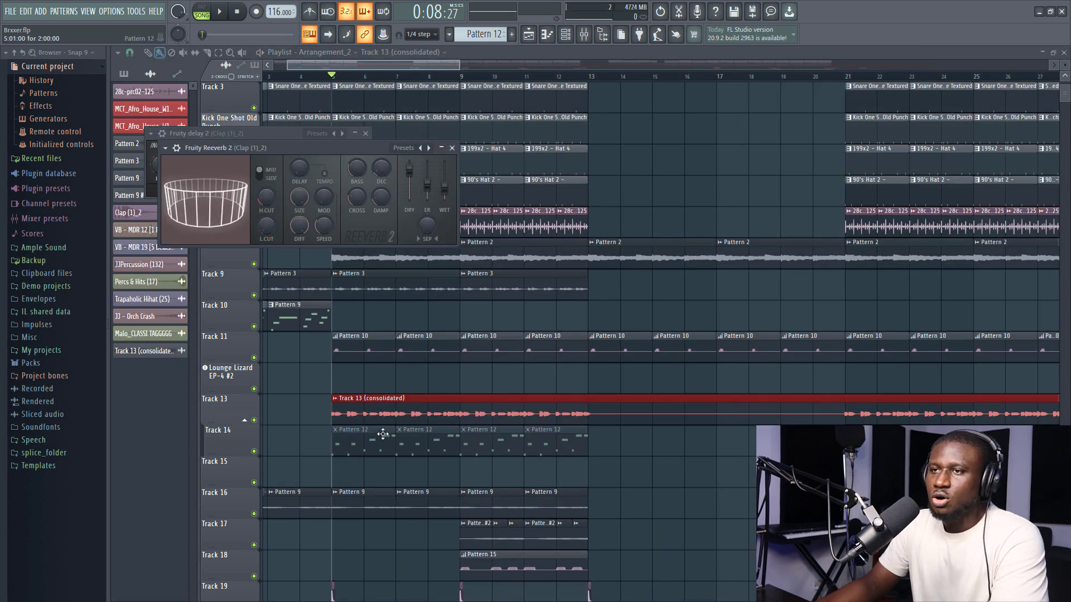
Dismiss the Fruity Delay 2 and Fruity Reeverb 2 windows and scroll back to Track 13.
click(371, 405)
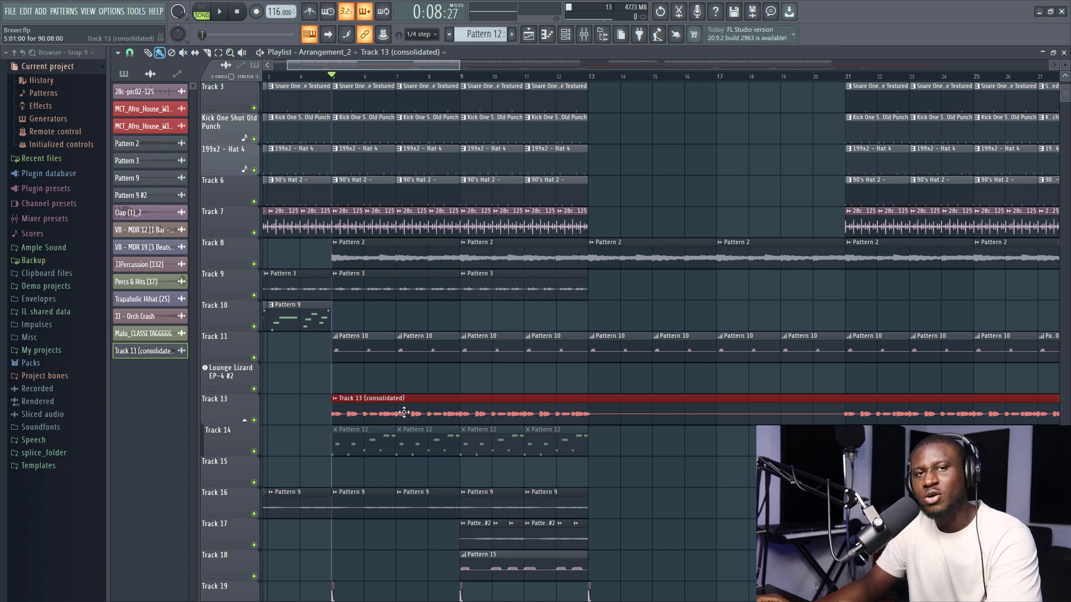
scroll(404, 412, up, 1)
scroll(495, 355, down, 6)
scroll(471, 281, down, 1)
scroll(471, 282, up, 7)
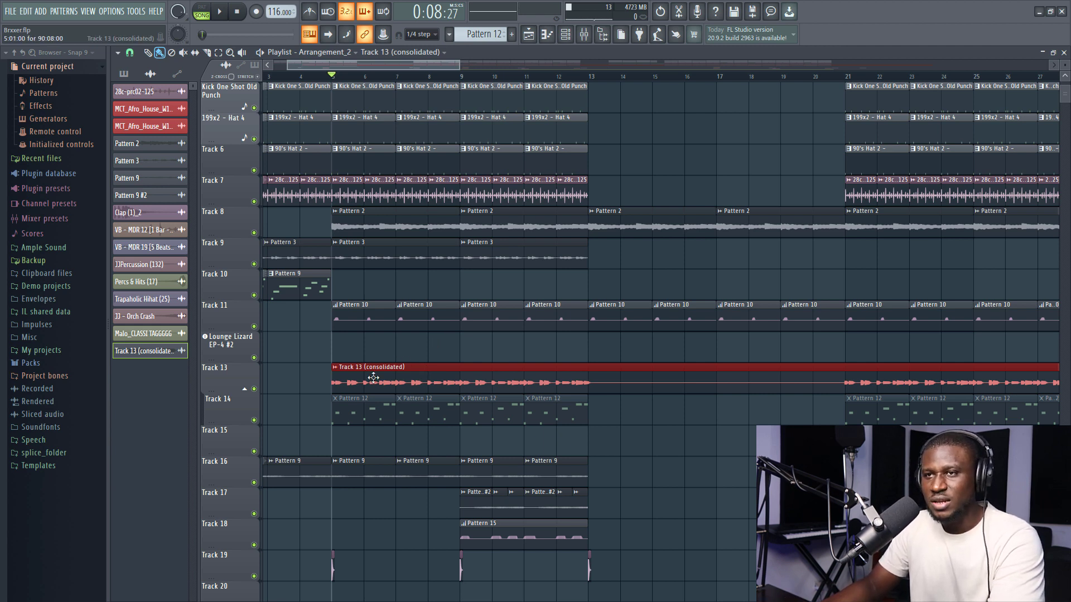
Slice the Track 13 (consolidated) clip into two pieces with the Slice tool.
key(p)
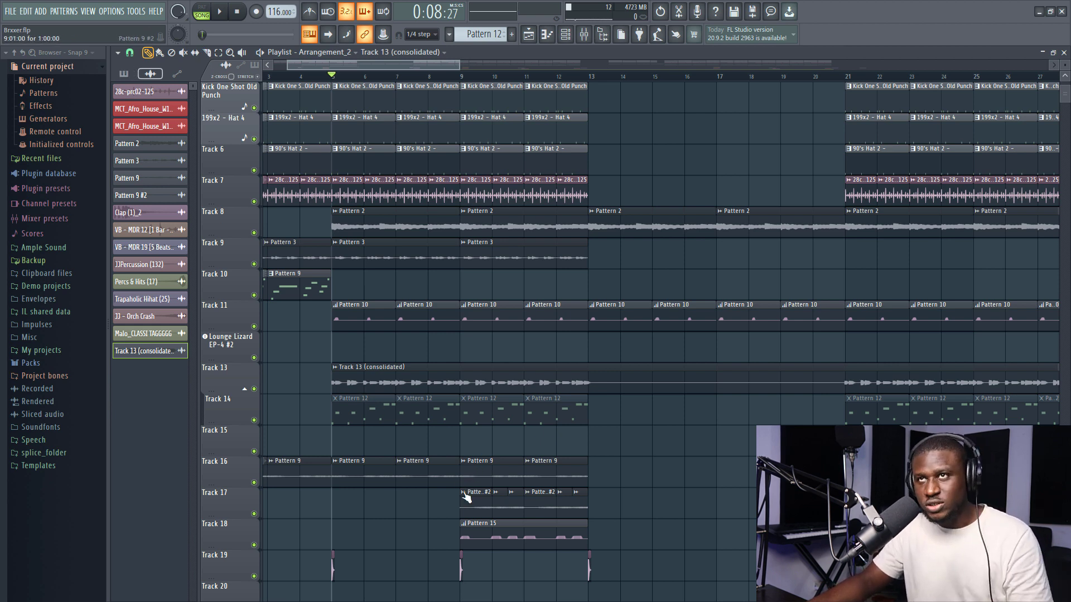
click(209, 53)
drag(399, 366, 399, 387)
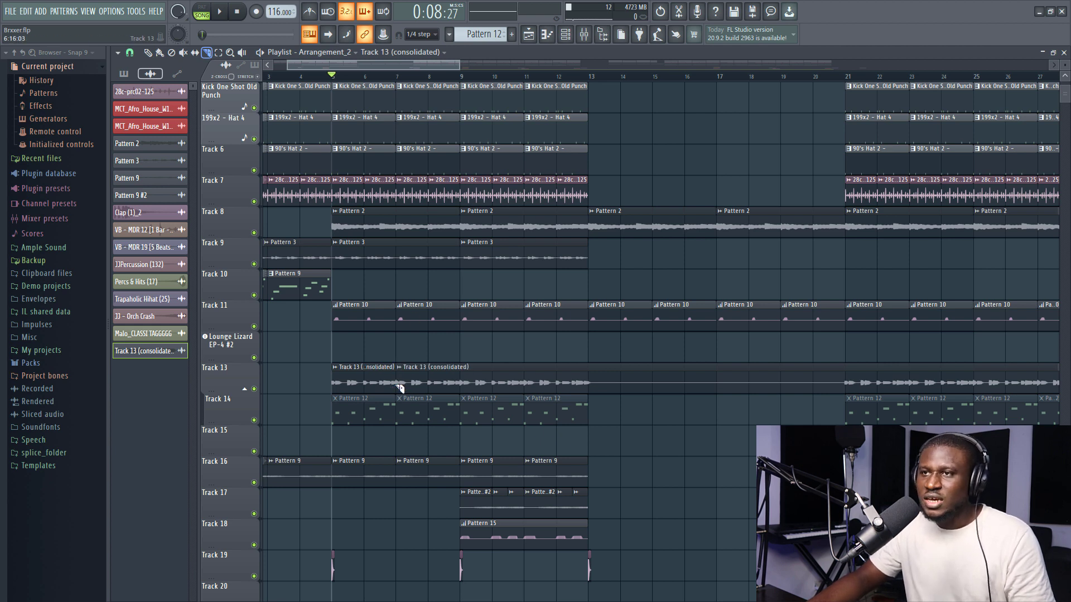
click(147, 53)
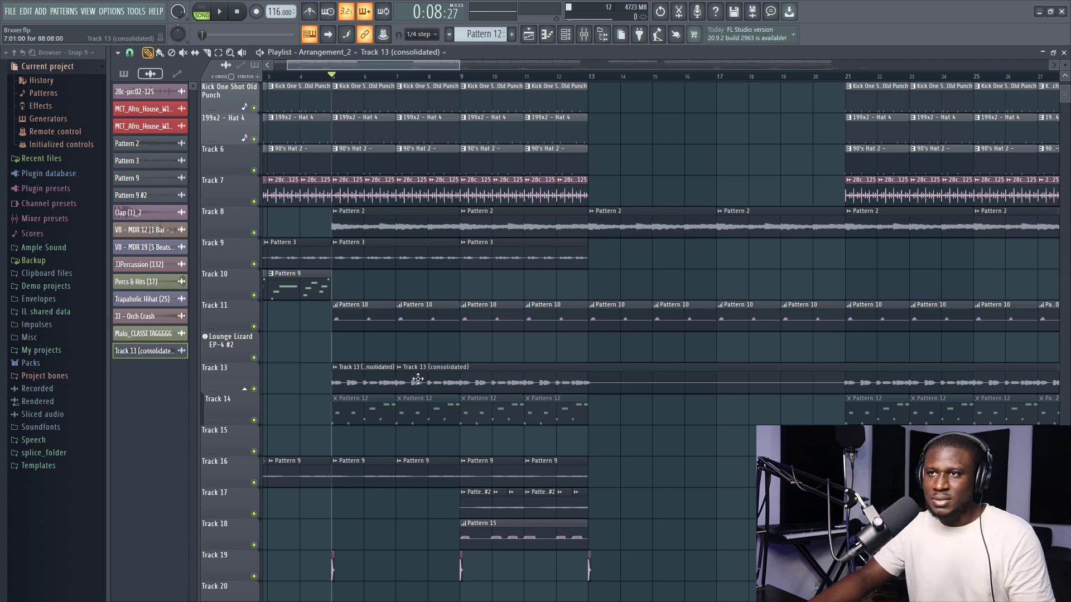
scroll(441, 402, down, 5)
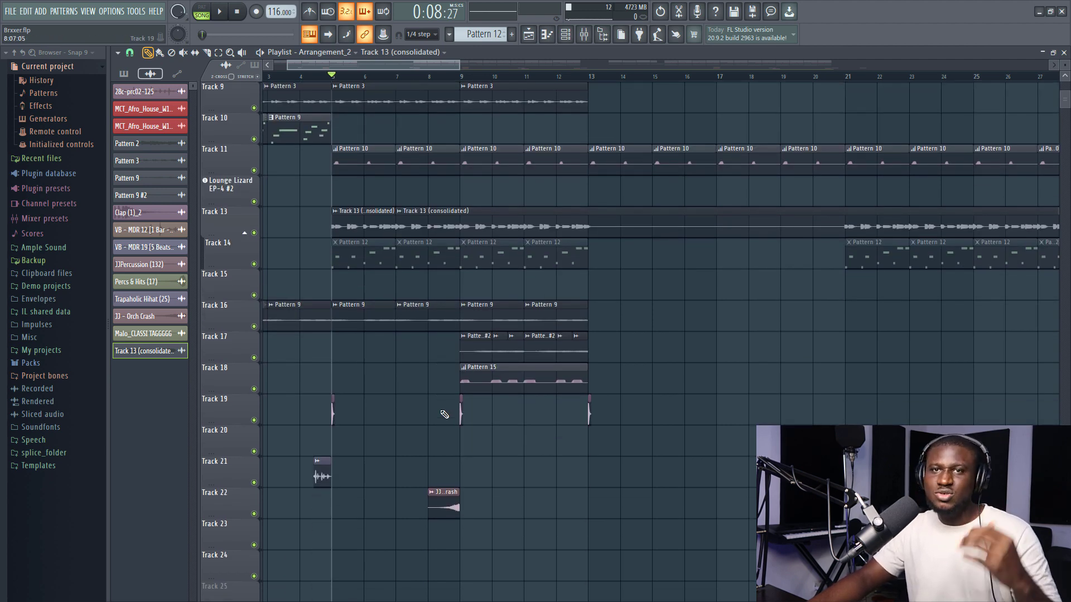
scroll(434, 415, up, 5)
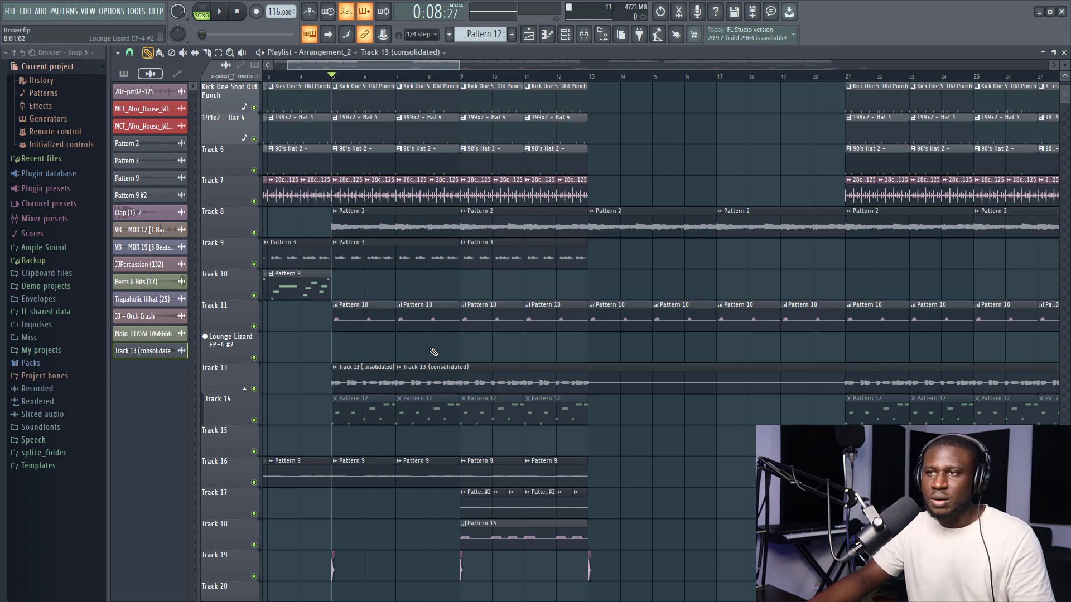
Mute the second piece of the consolidated clip using the Mute tool (T).
key(t)
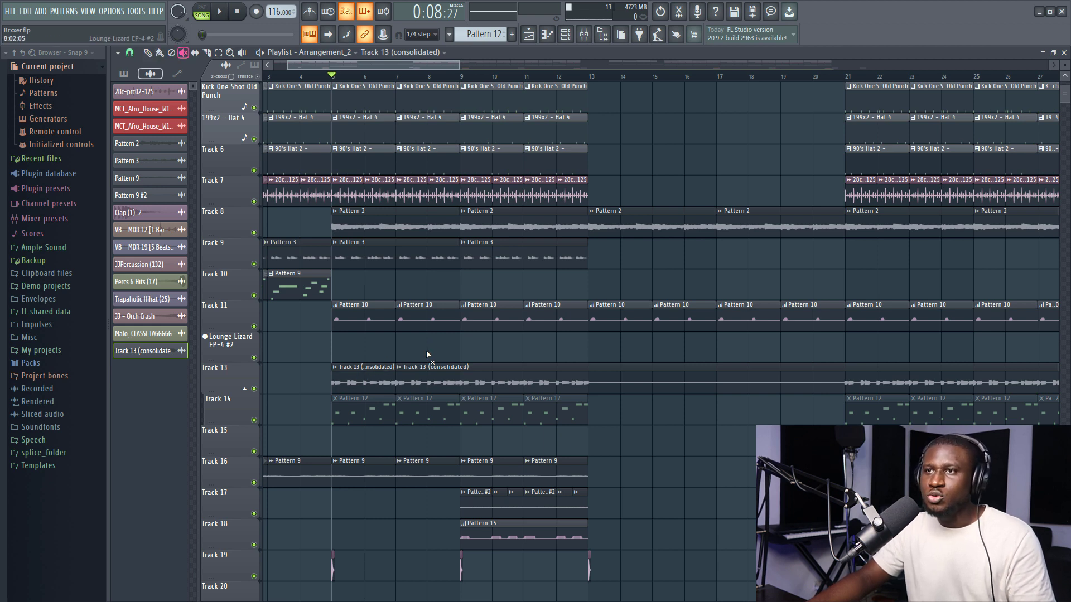
click(415, 384)
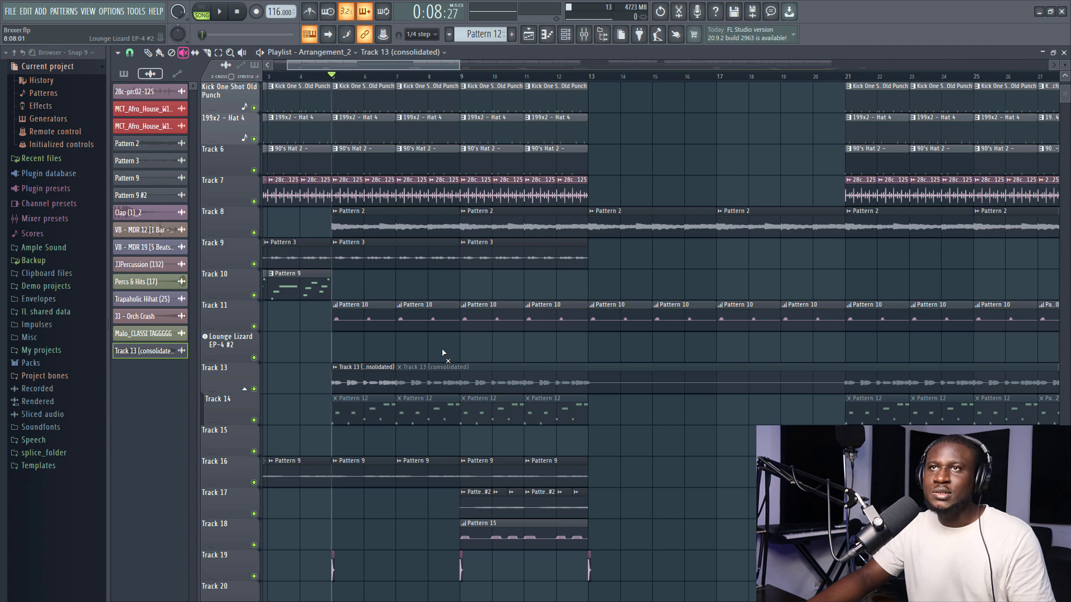
key(s)
key(c)
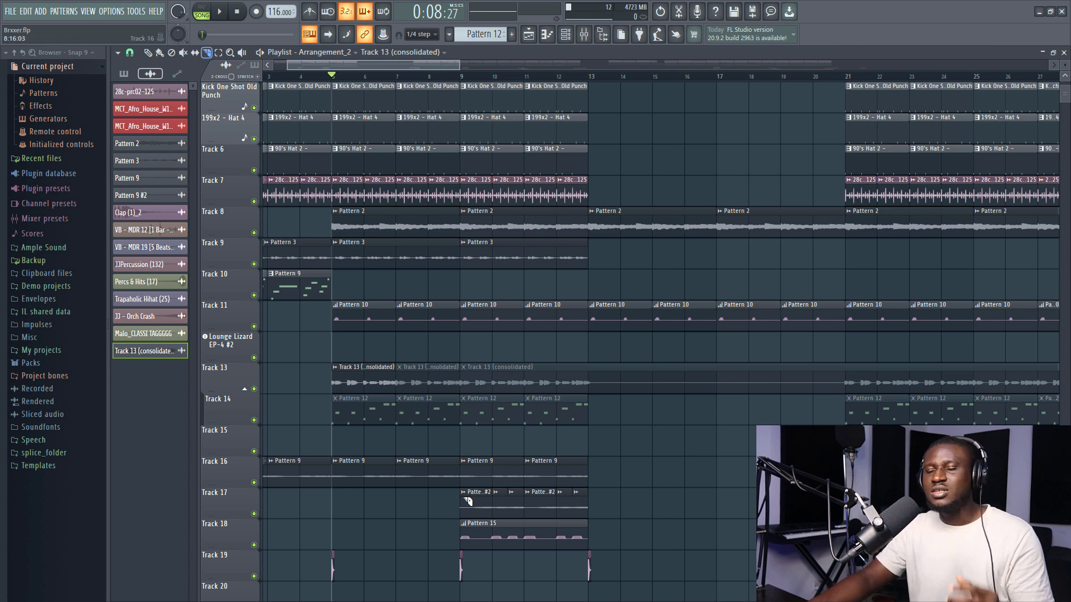
Zoom the playlist out with the Zoom tool (Z) to show the arrangement past bar 80.
key(z)
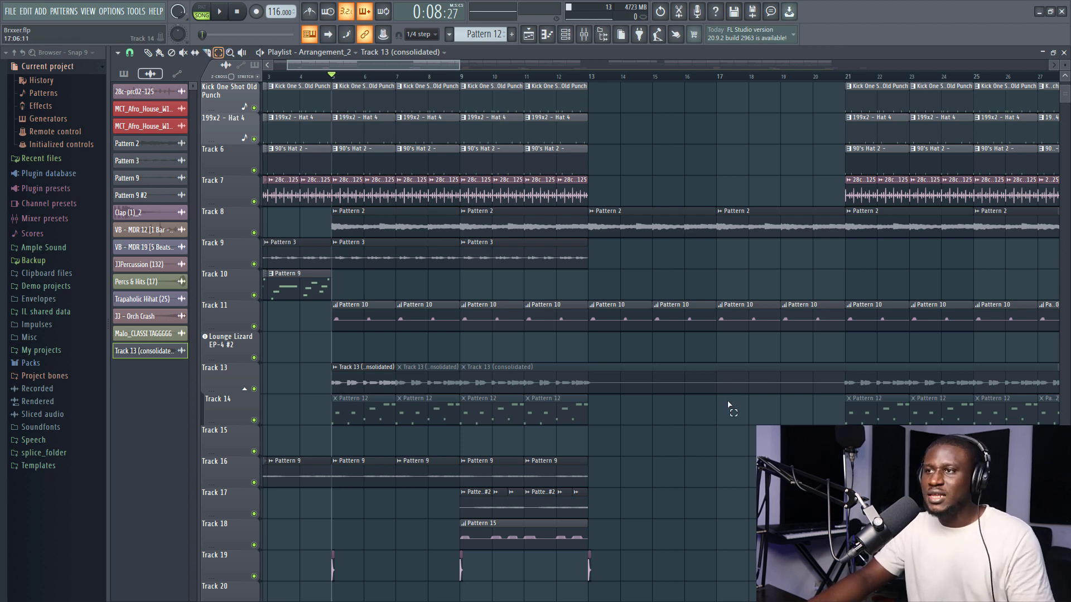
mouse_move(688, 424)
mouse_down()
mouse_move(650, 334)
mouse_move(688, 427)
mouse_up()
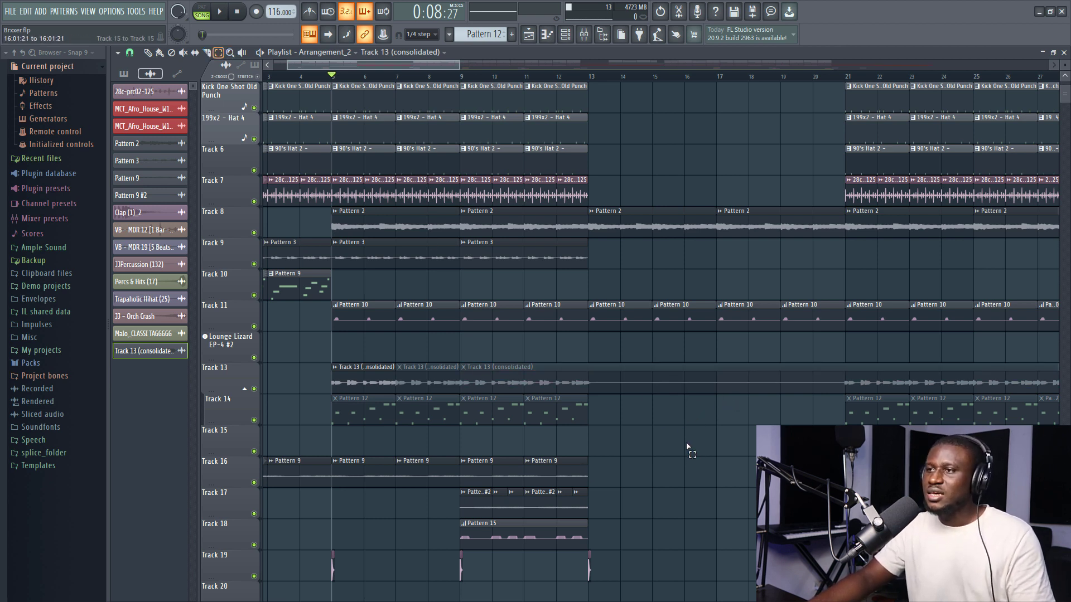
right_click(687, 447)
key(t)
key(e)
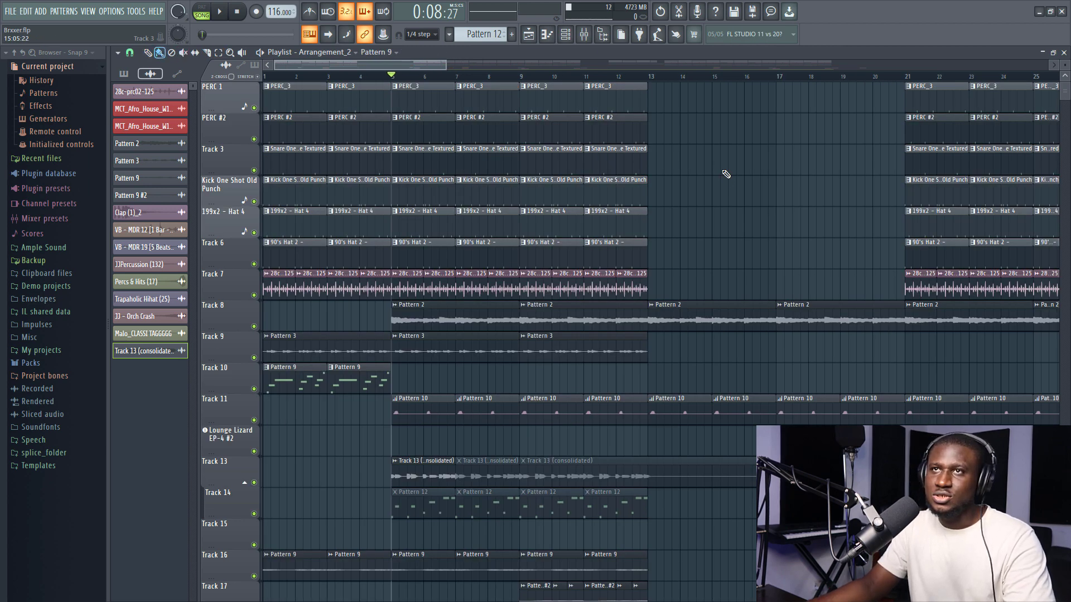
key(z)
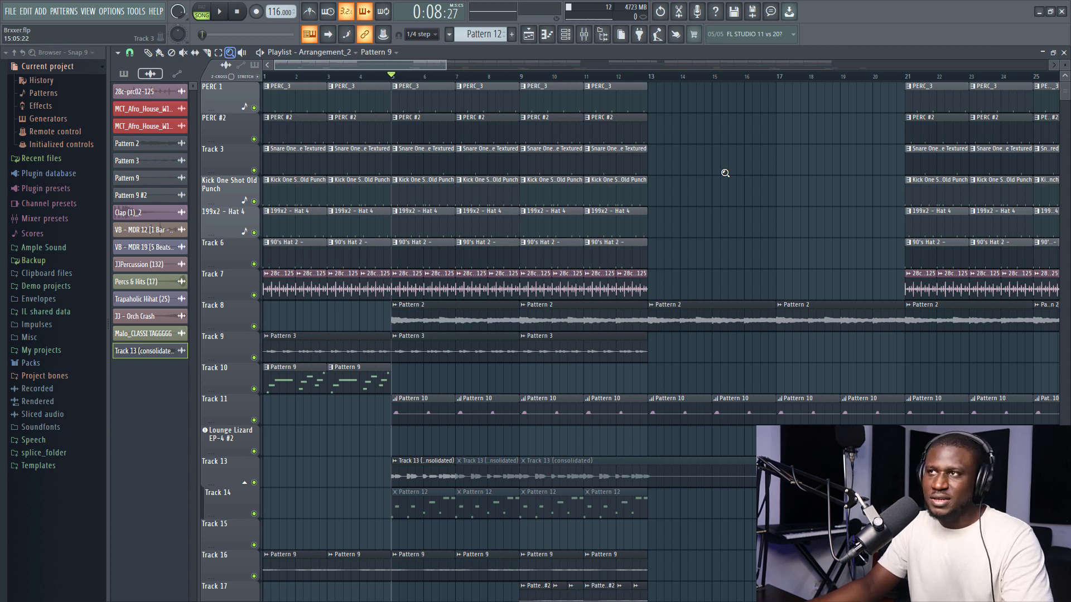
right_click(725, 173)
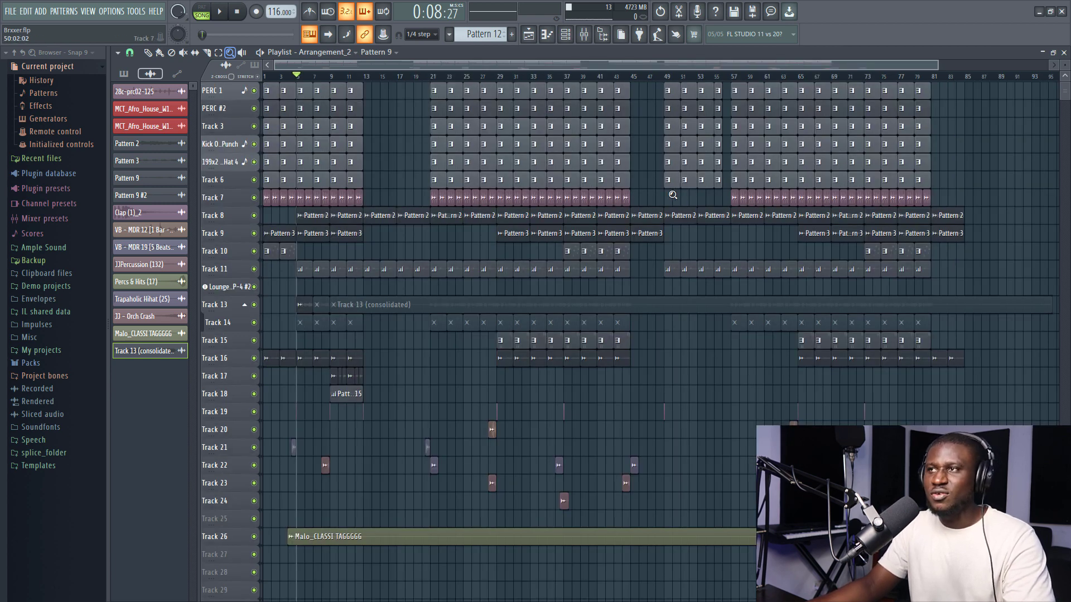